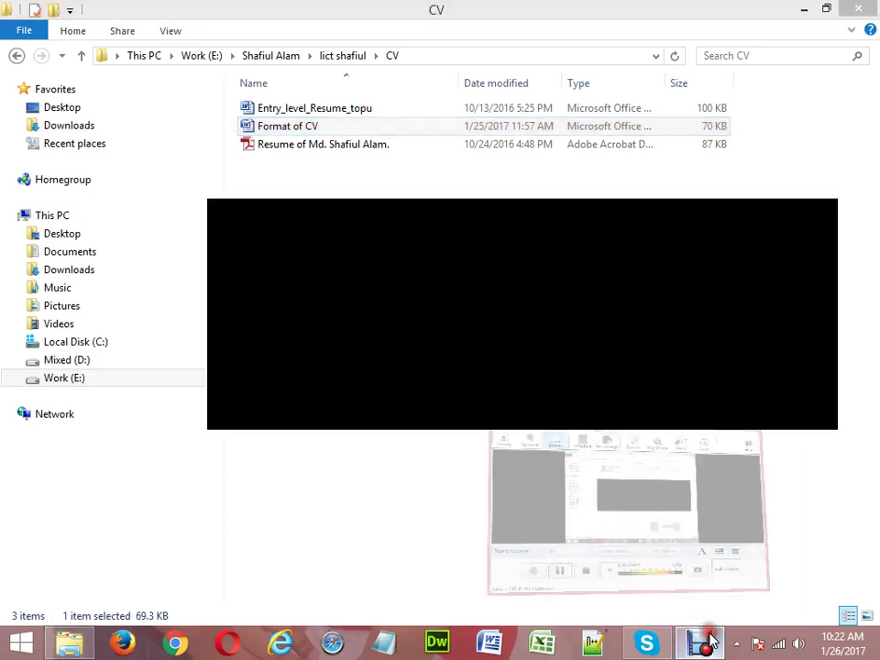
Switch to Firefox and restore the windows and tabs of the previous browsing session.
click(711, 641)
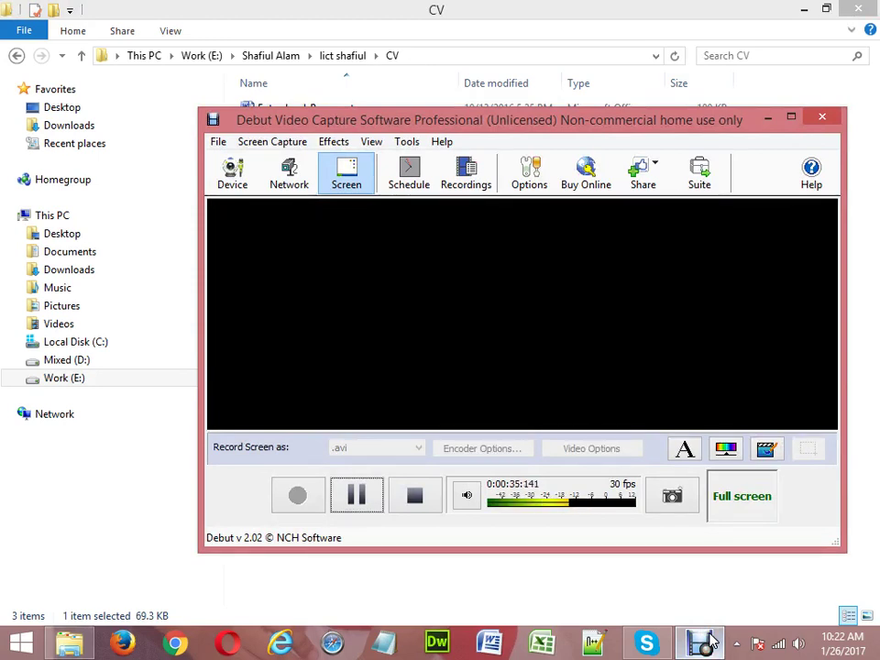
click(767, 118)
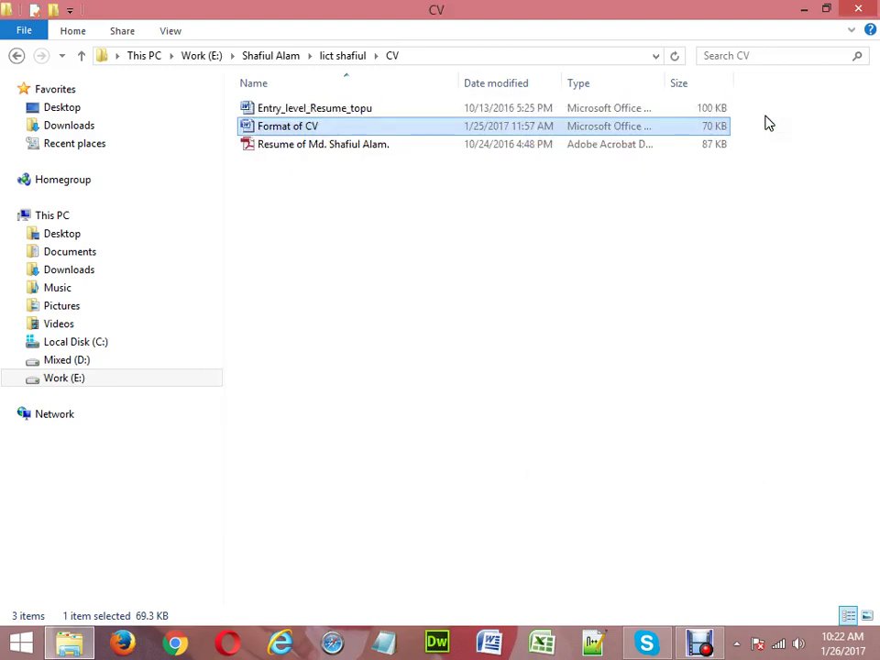
click(117, 646)
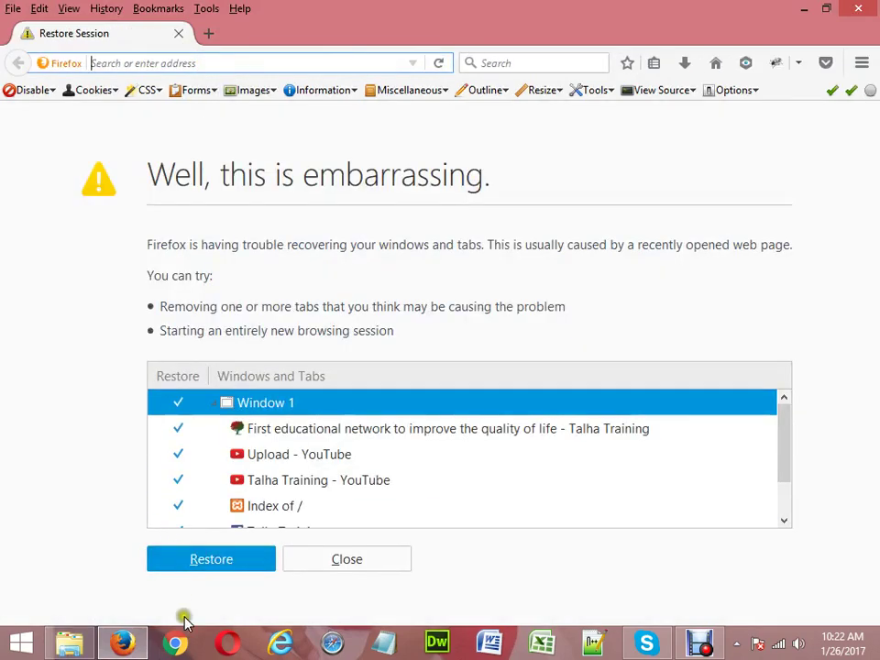
click(210, 561)
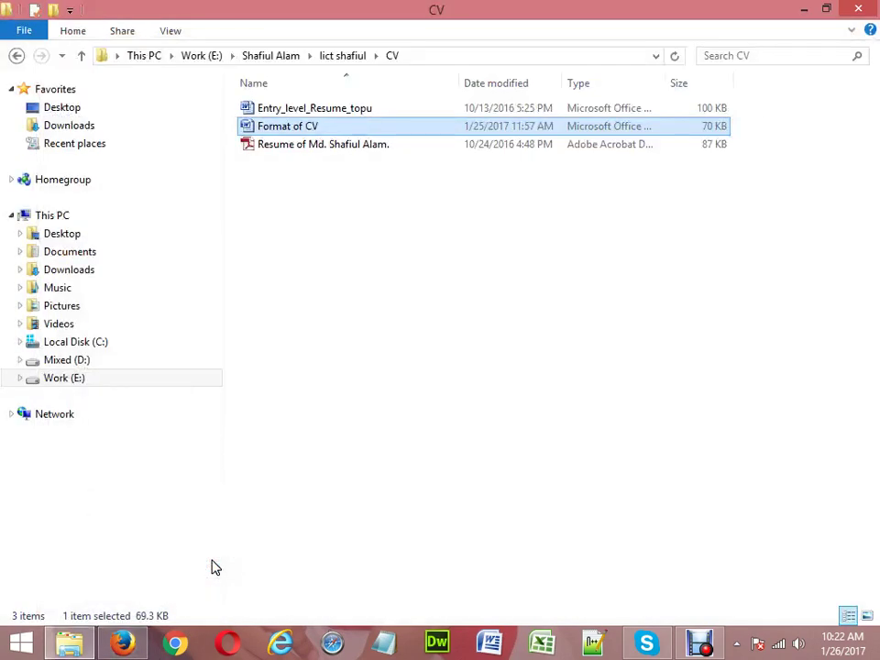
Minimize the CV folder window and the Skype window to clear the desktop.
click(797, 11)
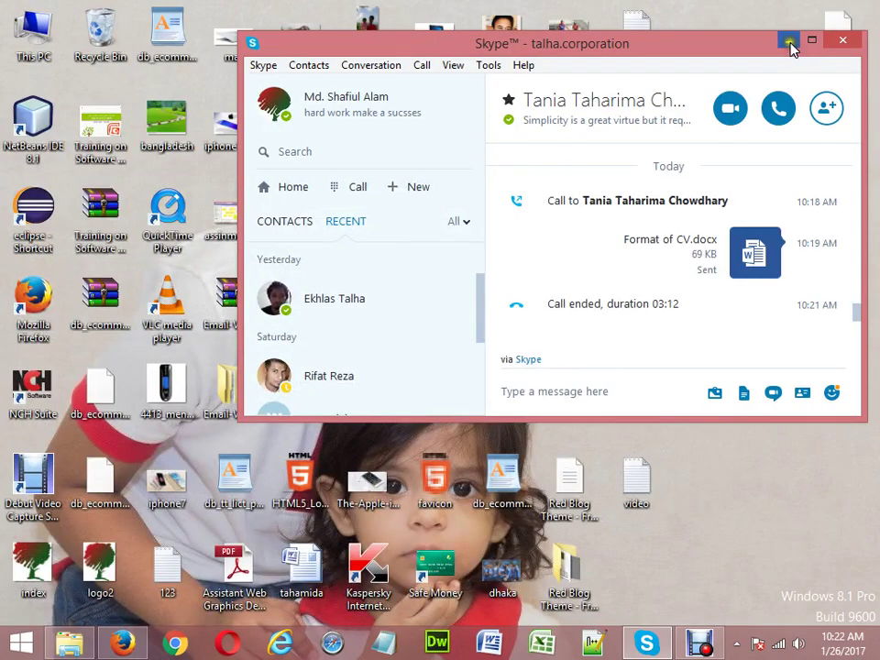
click(789, 41)
mouse_move(647, 643)
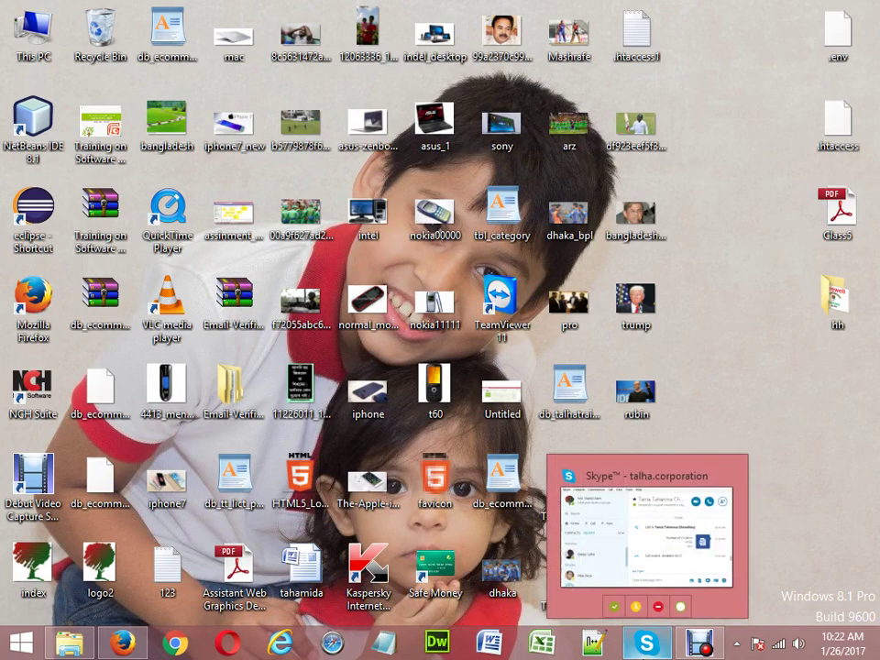
click(698, 643)
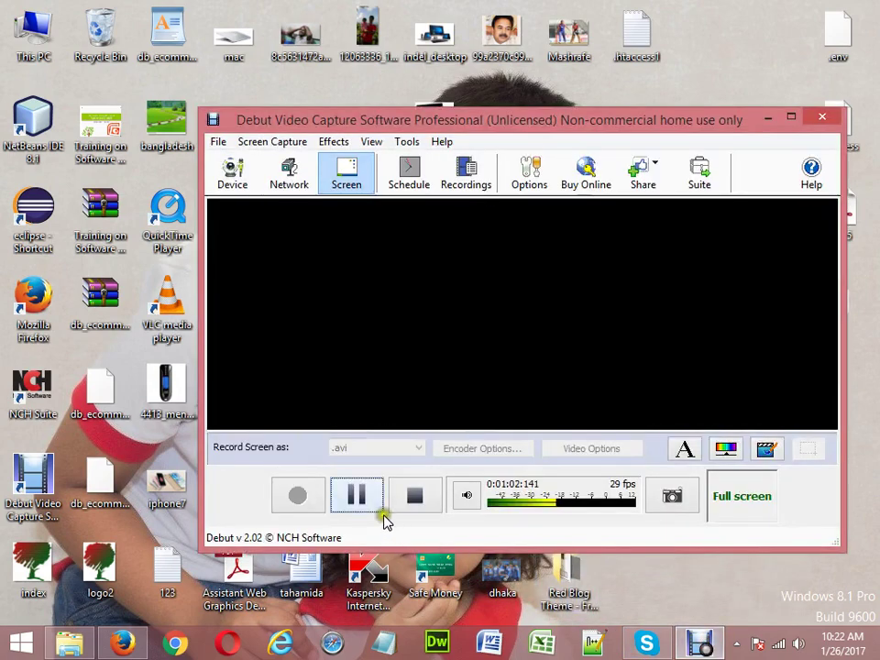
click(359, 495)
click(299, 497)
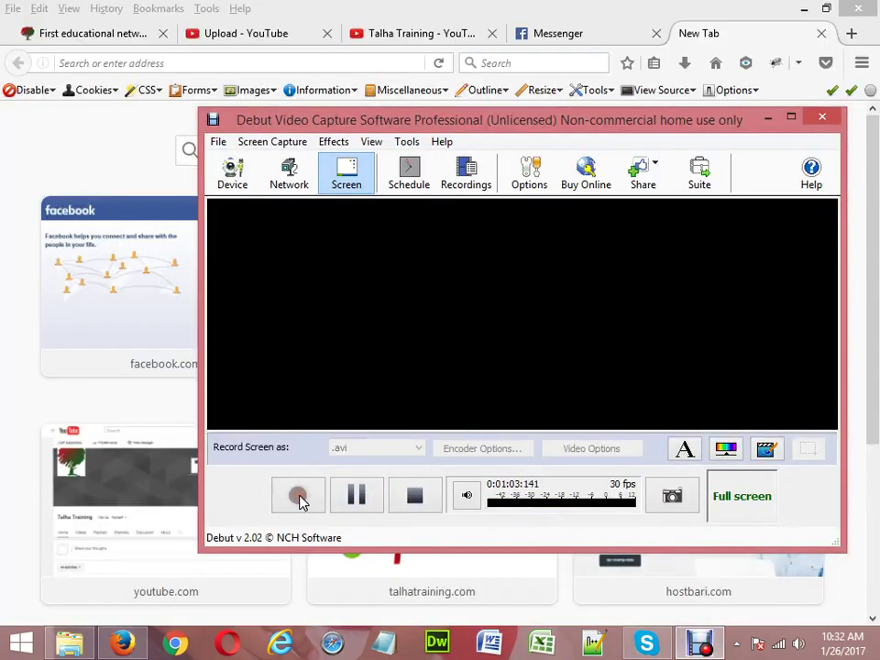
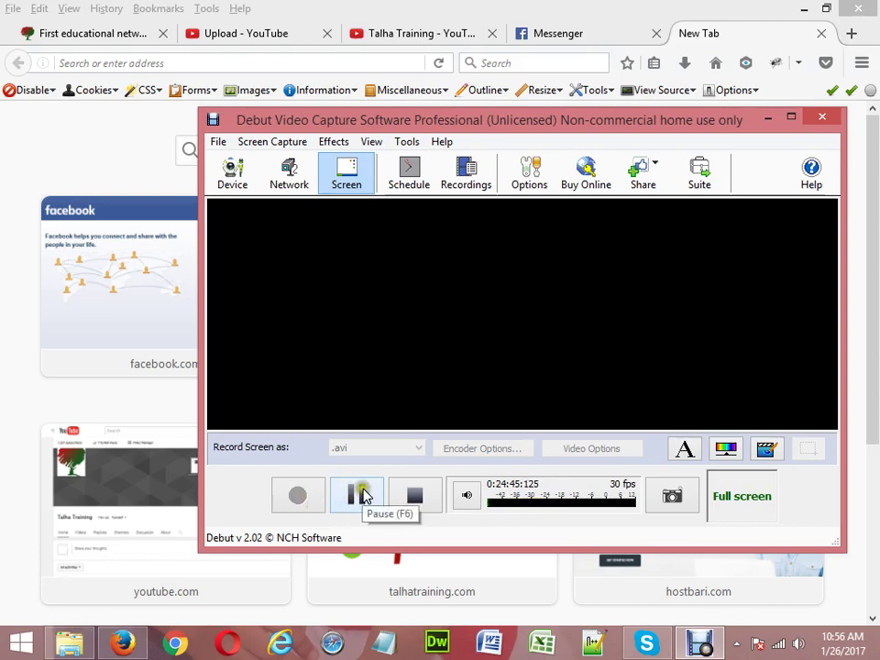
click(361, 496)
click(317, 504)
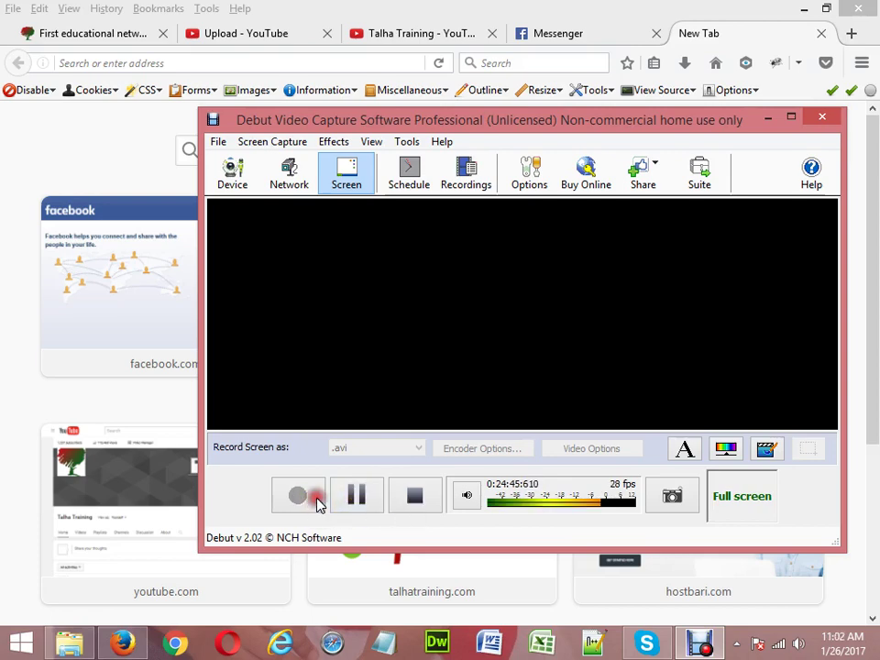
click(771, 118)
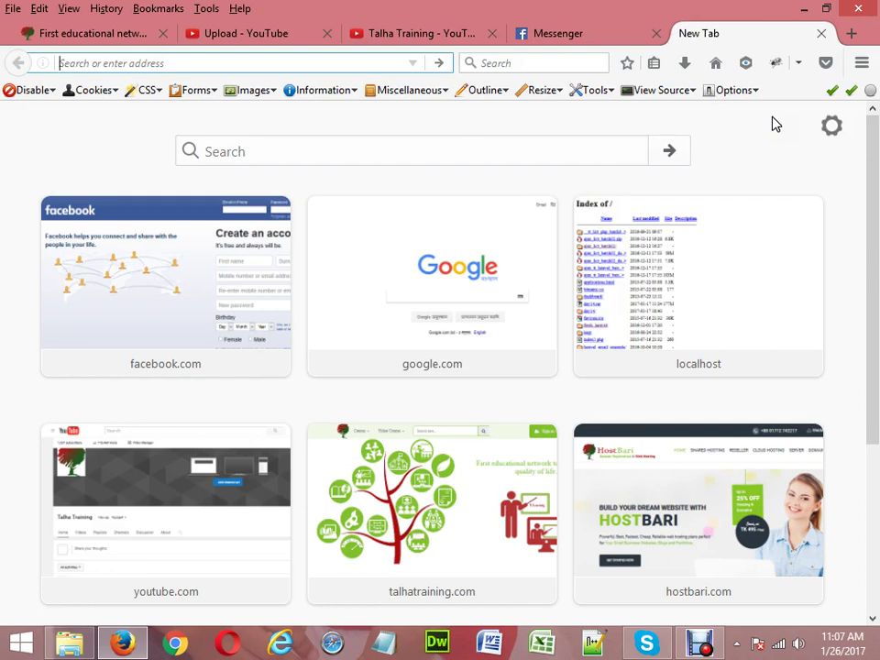
click(696, 647)
click(363, 510)
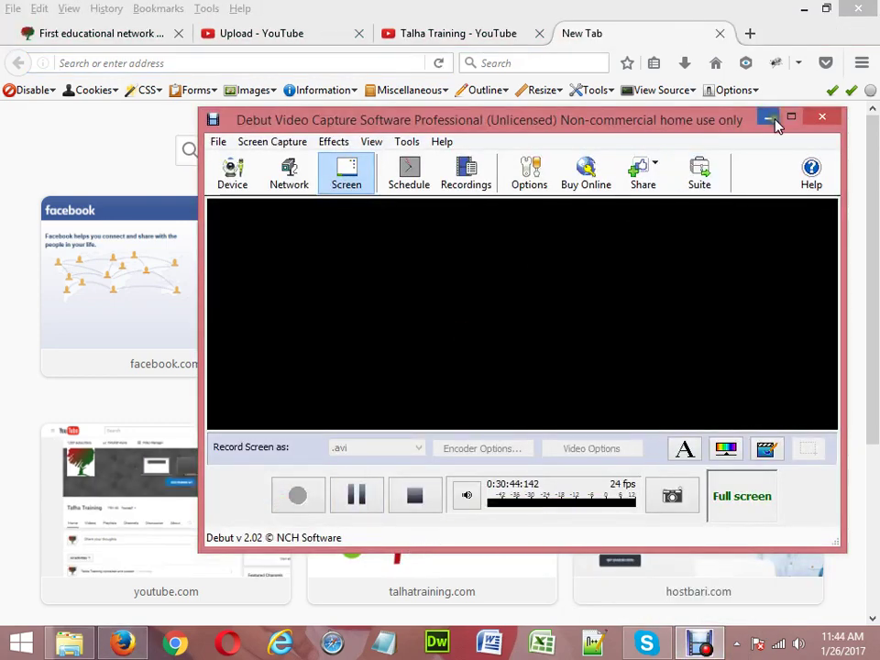
click(769, 118)
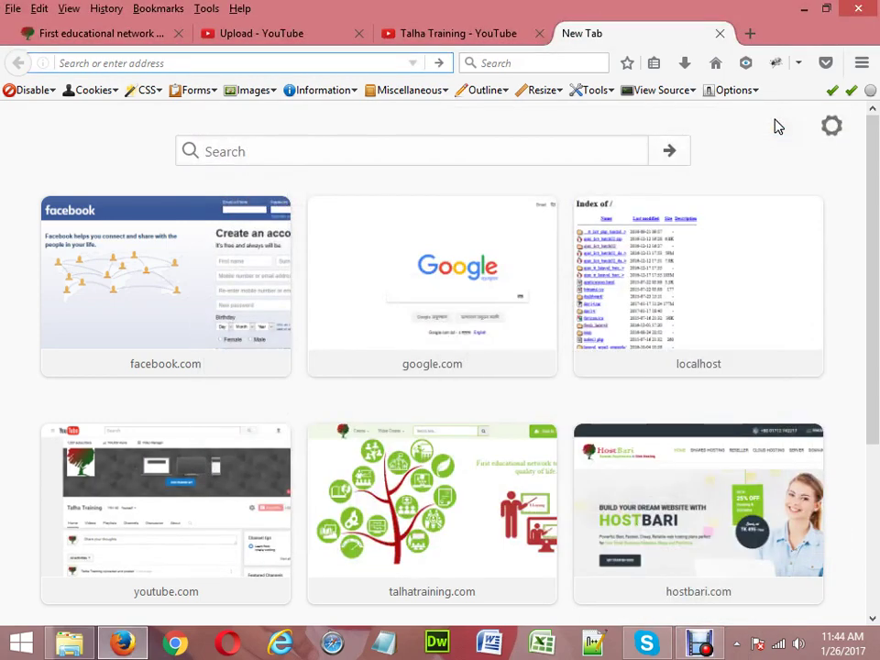
Load laravel.com in the new Firefox tab.
text(l)
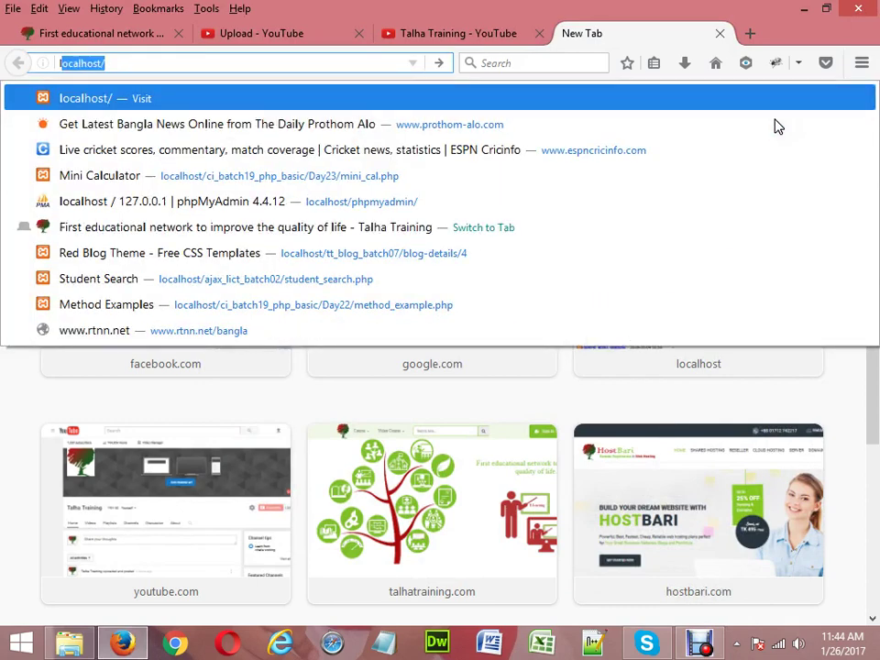
text(aravel.com/)
key(Right)
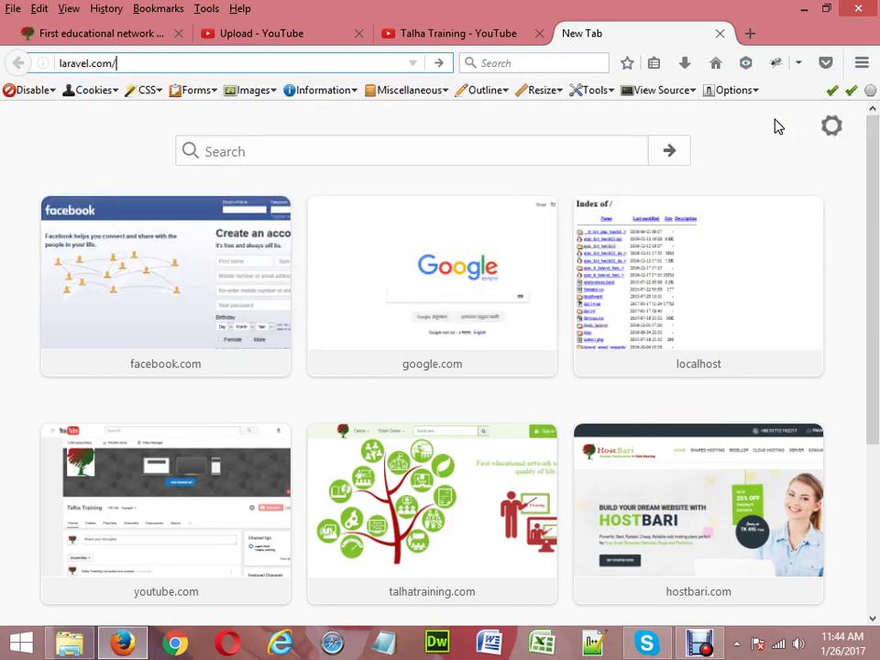
key(Return)
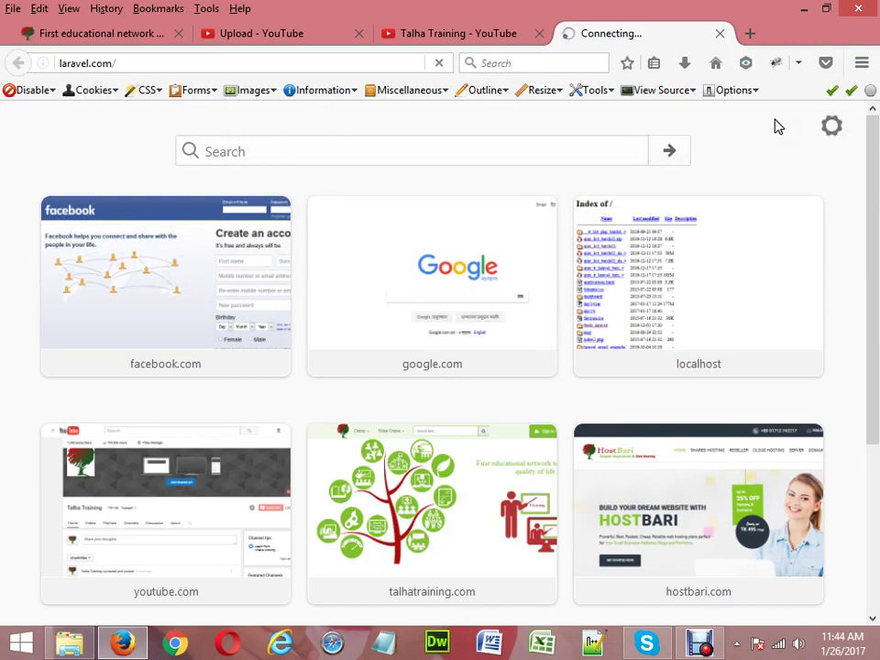
Switch to File Explorer and launch the xampp-control application from the lict_batch03_xampp folder on Mixed (D:).
click(73, 645)
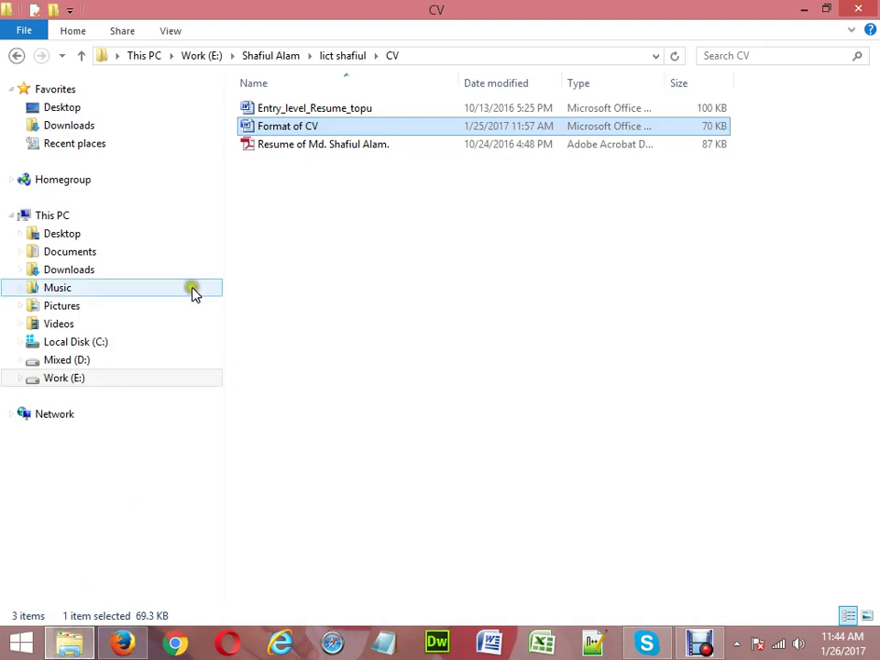
click(64, 361)
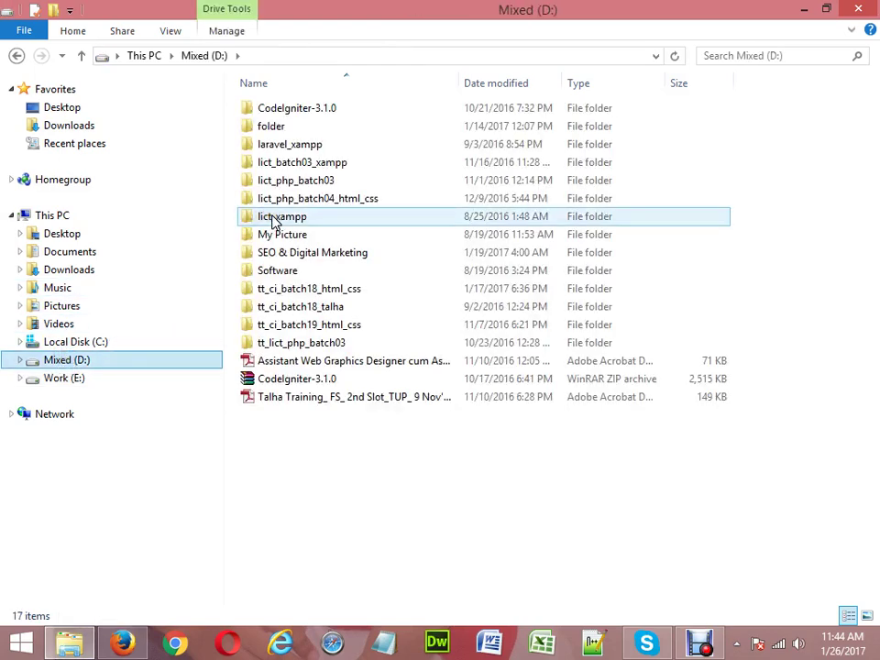
double_click(303, 165)
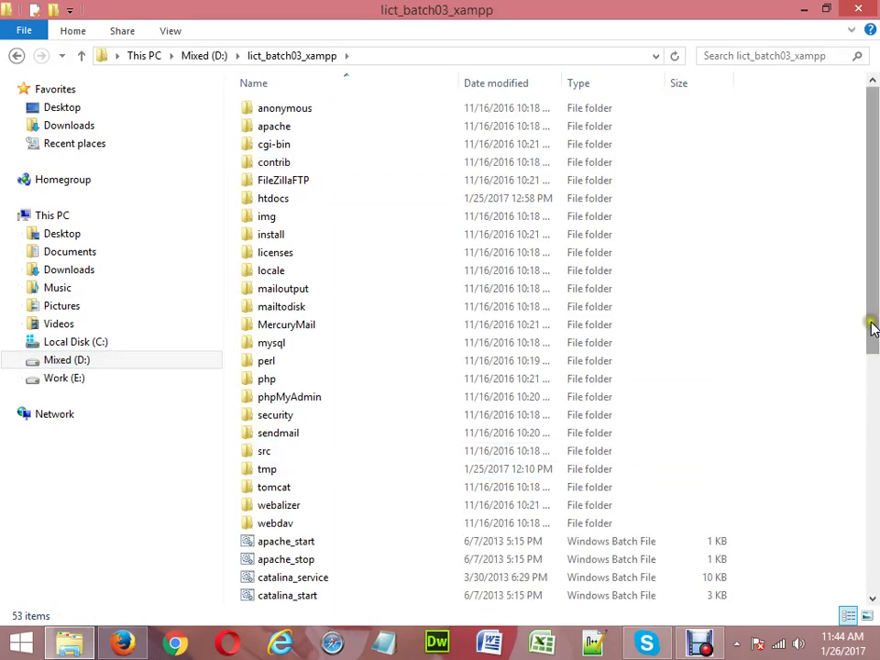
drag(874, 334, 873, 572)
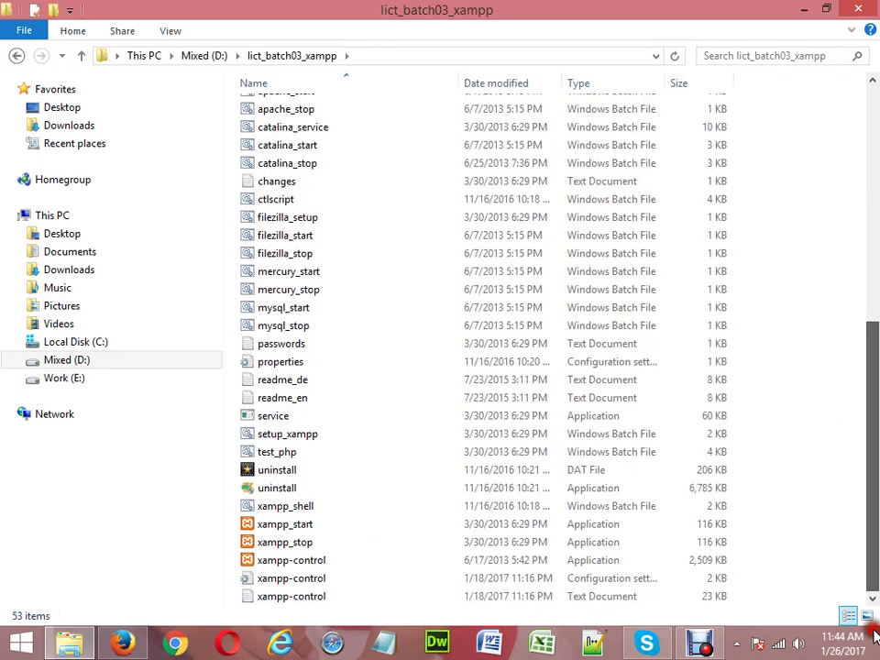
click(328, 569)
double_click(328, 569)
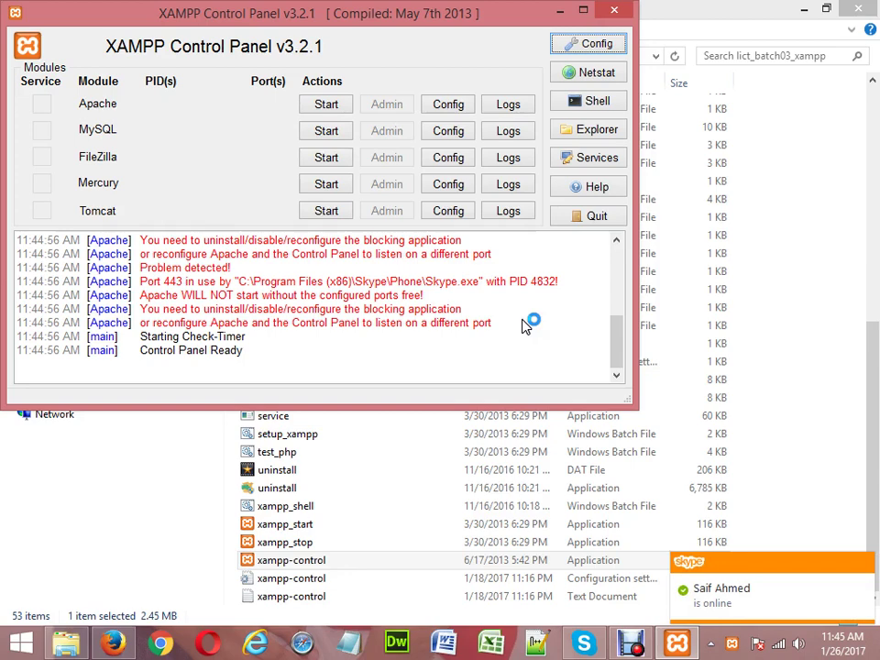
Start the MySQL module in the XAMPP Control Panel and try to start the Apache module.
click(327, 134)
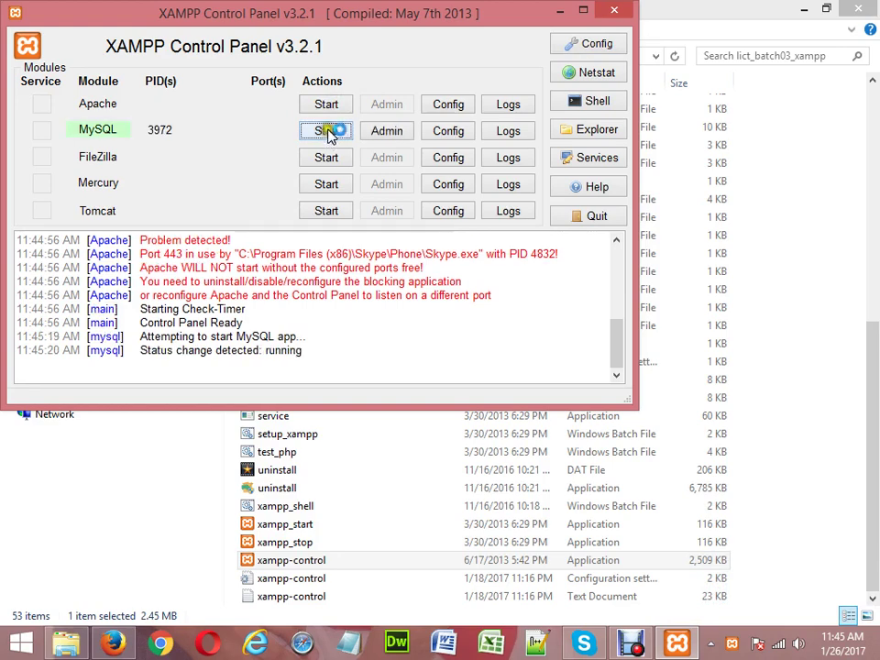
click(331, 105)
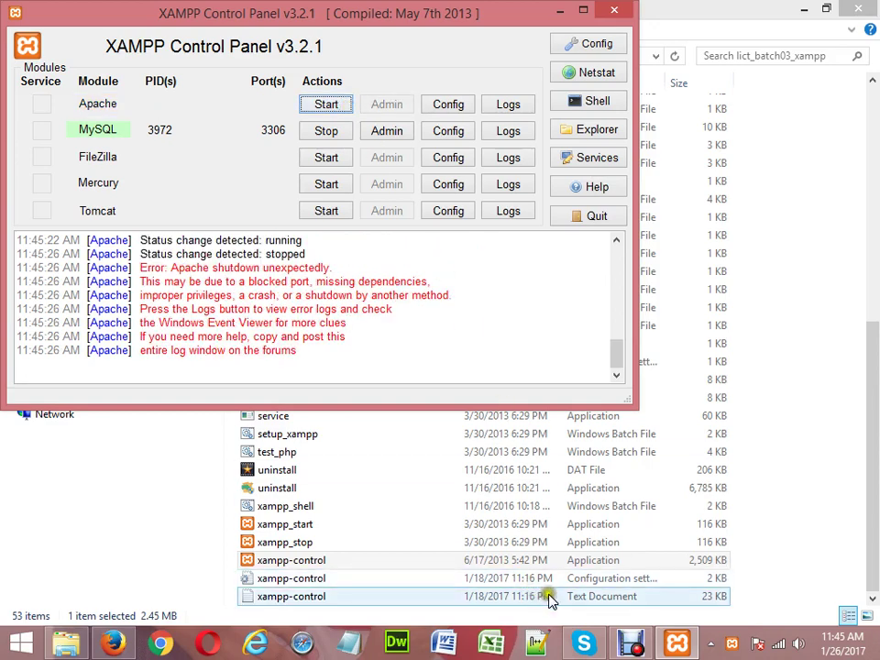
Quit Skype completely so that it releases the ports Apache needs.
right_click(572, 646)
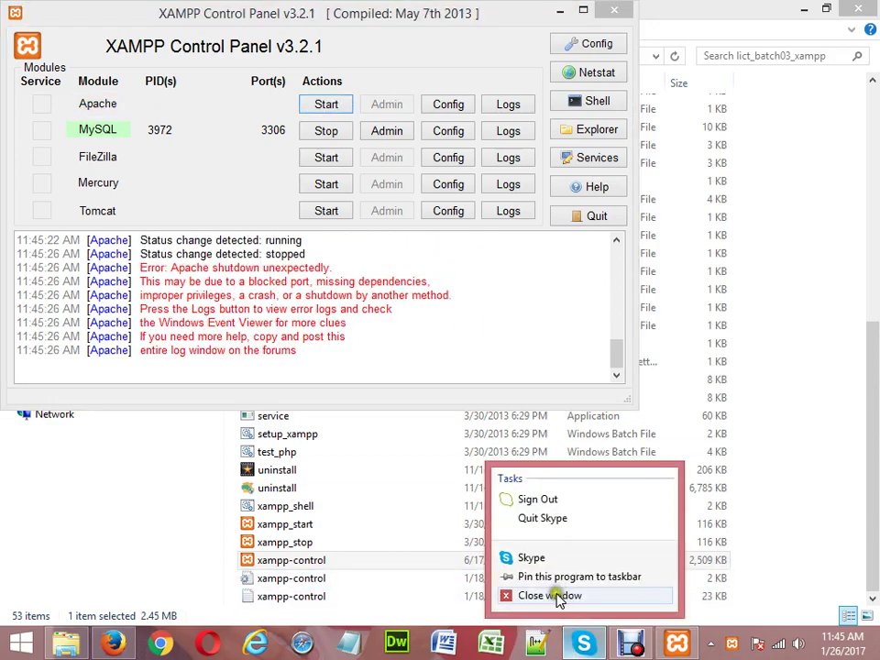
click(550, 518)
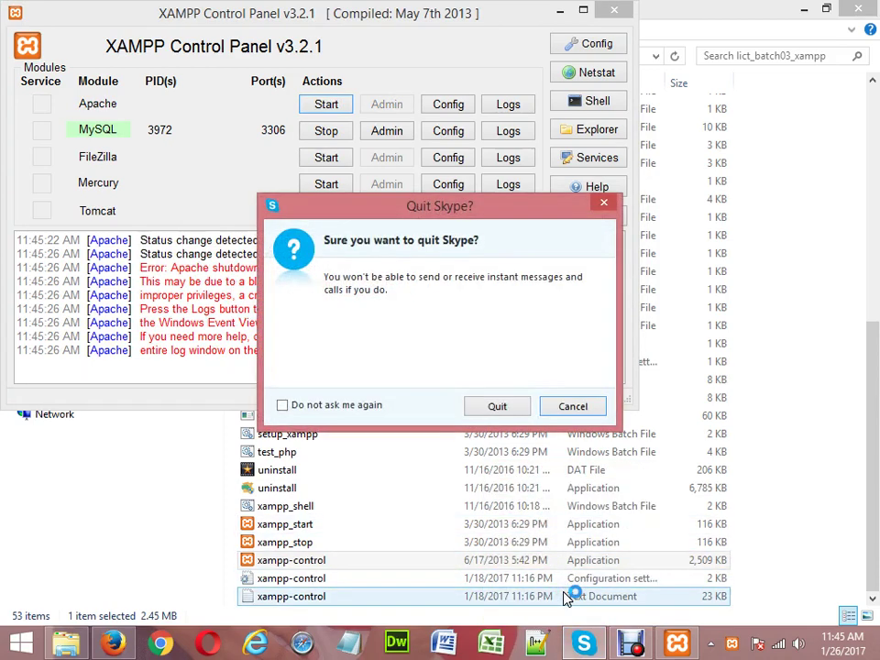
click(511, 403)
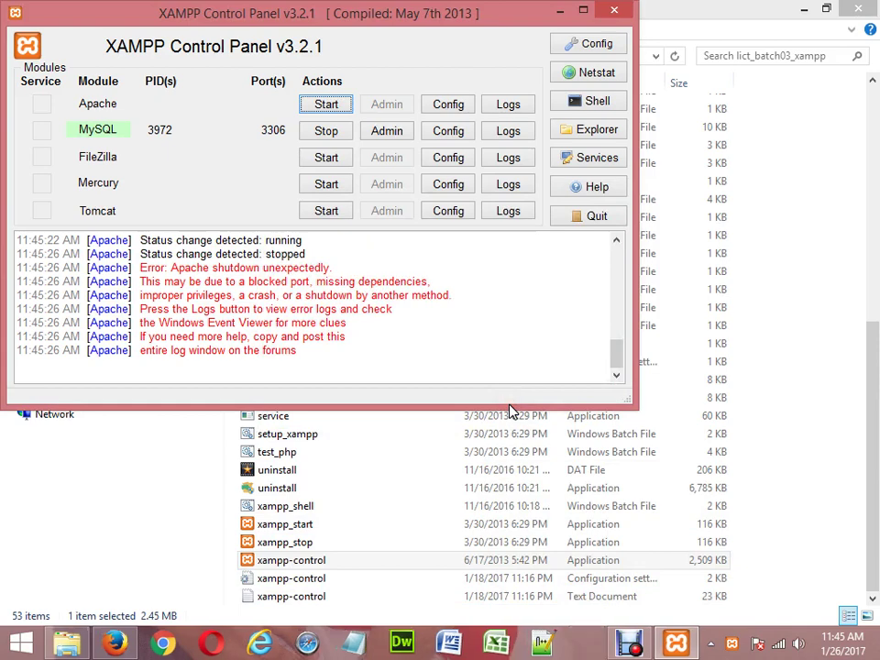
Start the Apache module, retrying if needed, and minimize the XAMPP Control Panel.
click(326, 107)
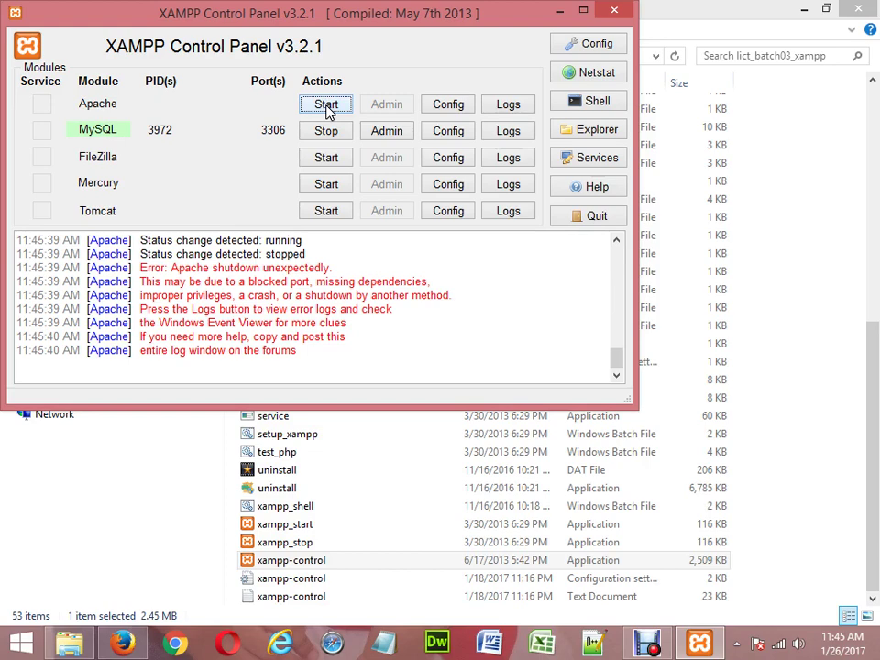
click(327, 104)
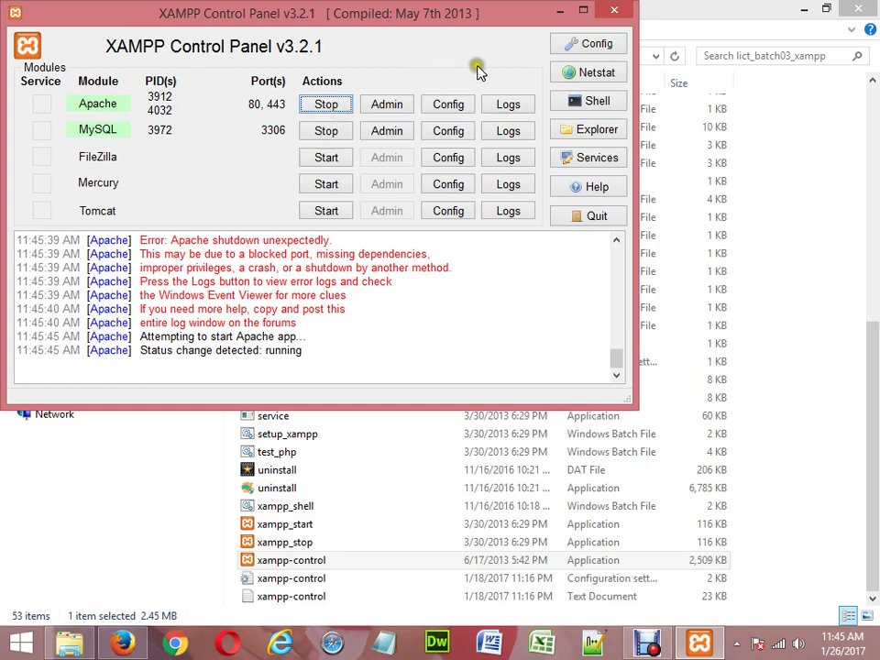
click(560, 17)
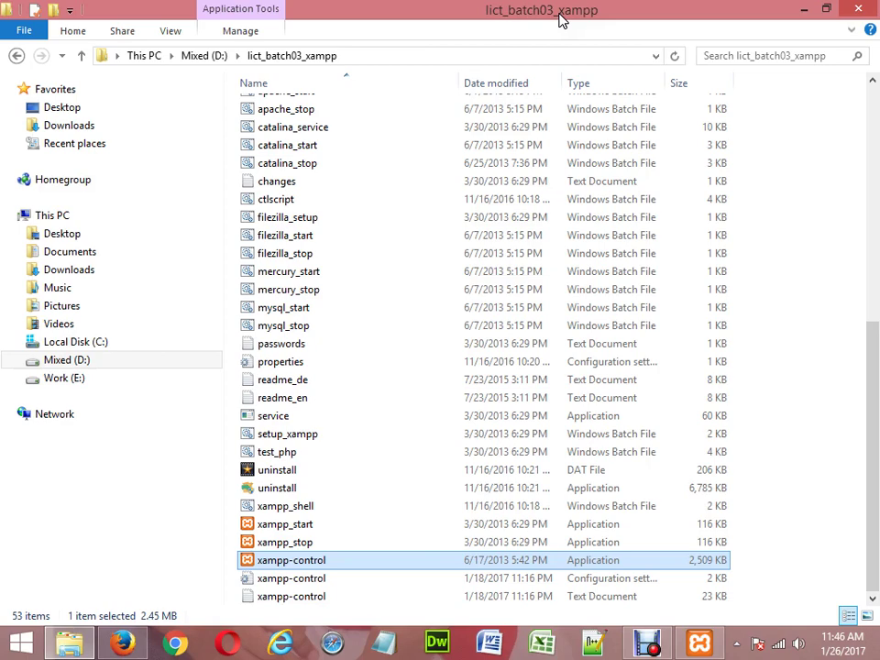
mouse_move(875, 124)
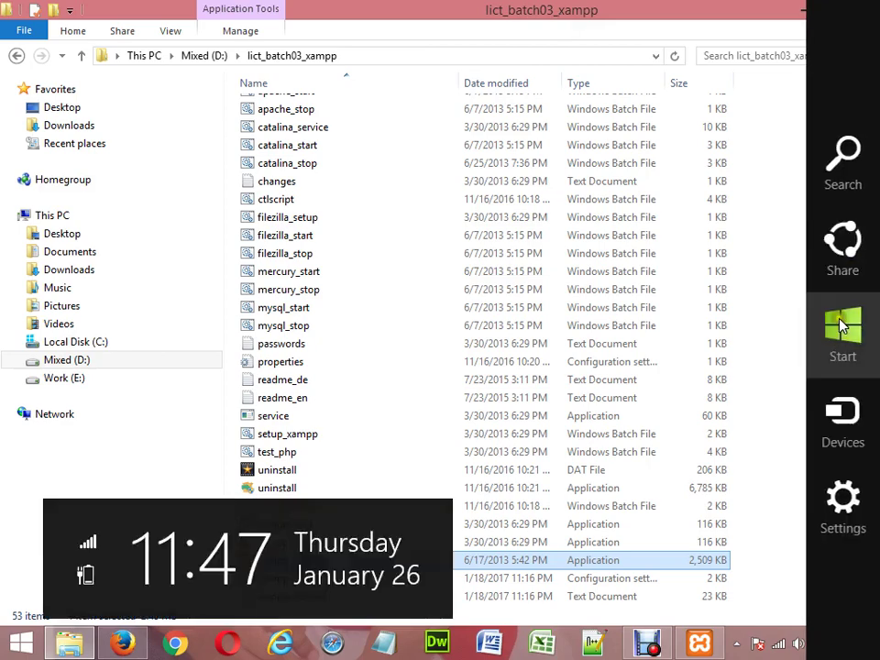
drag(875, 383, 875, 121)
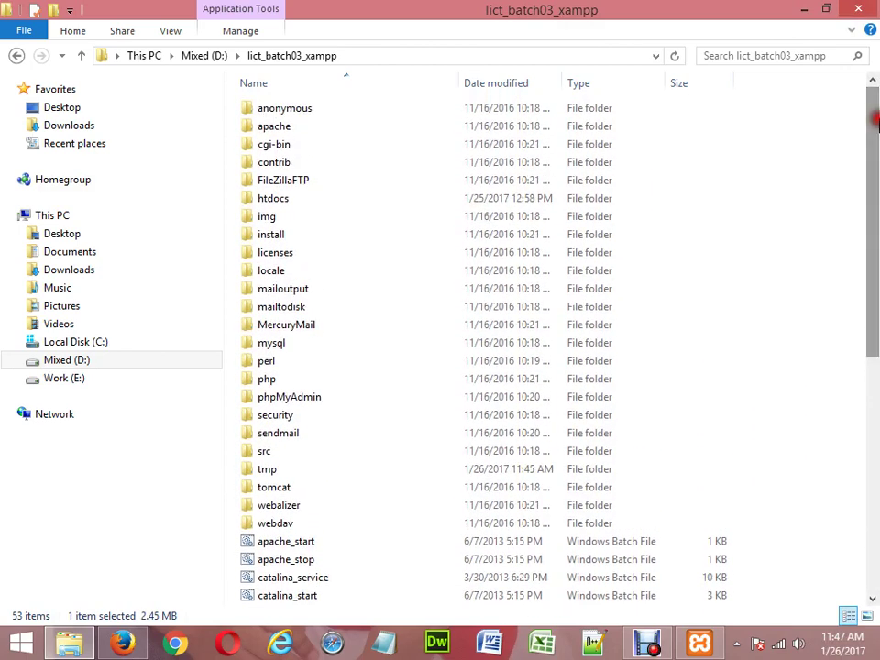
Find Skype with the Windows search, relaunch it and minimize its window.
key(super)
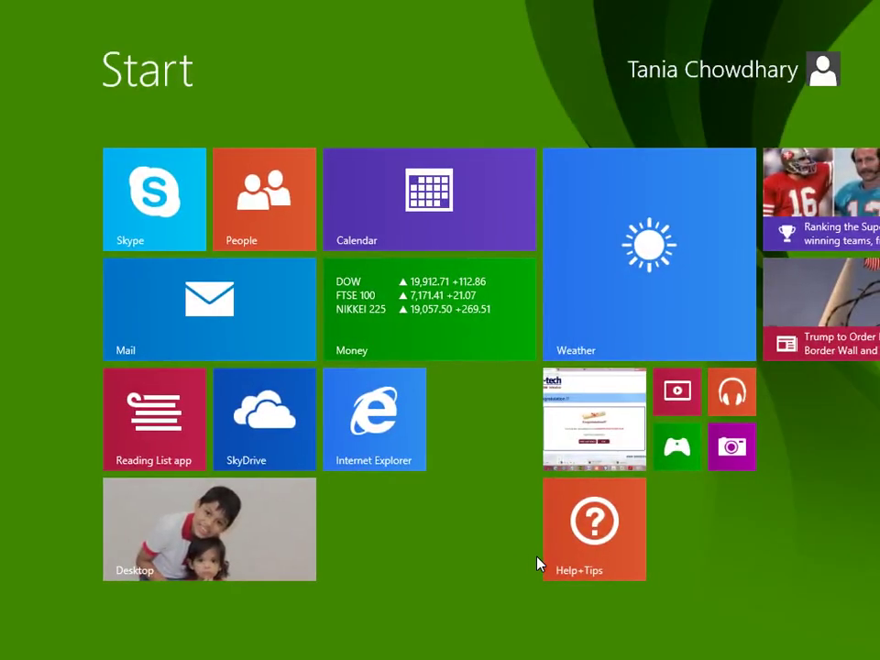
text(skype)
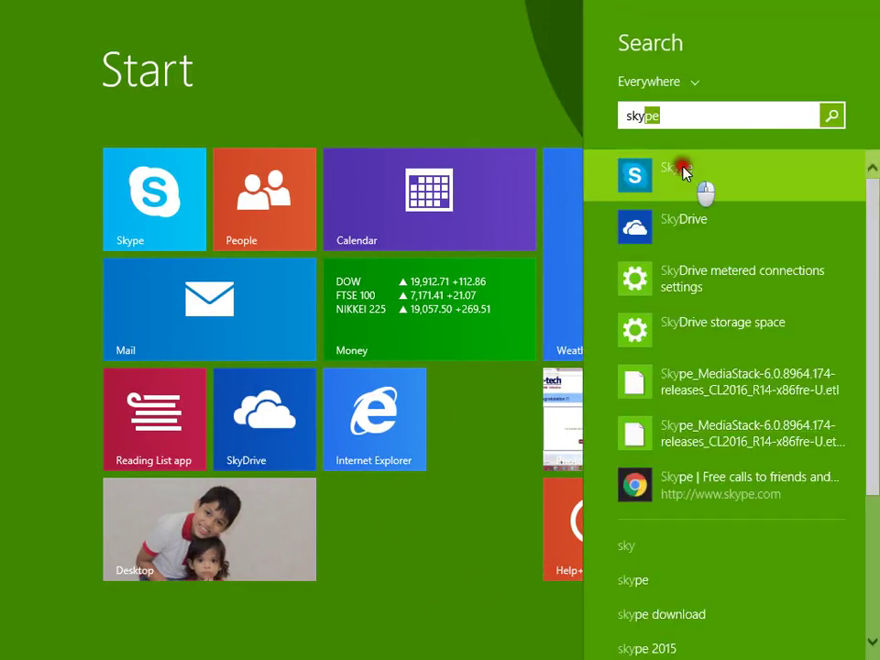
key(super)
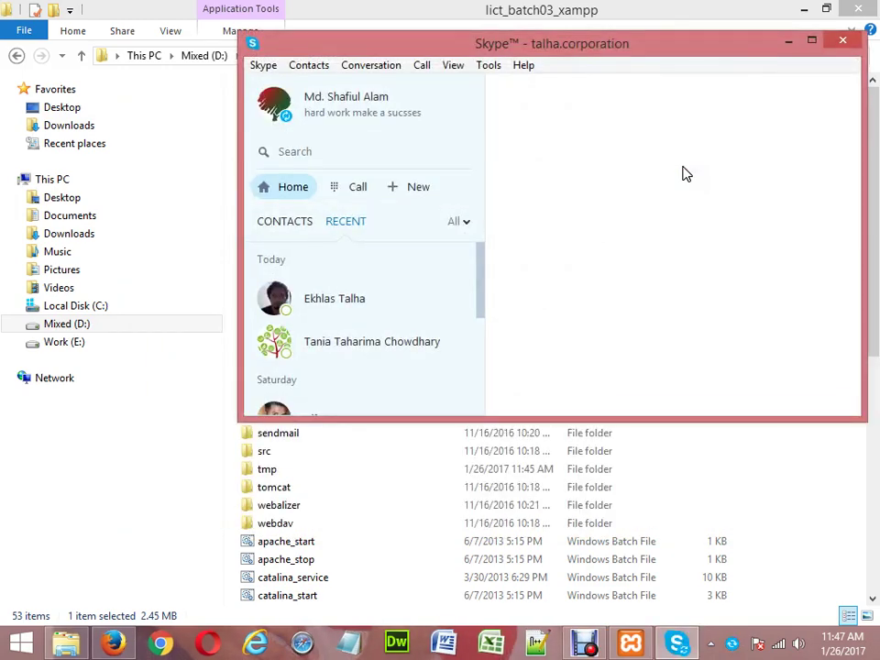
click(791, 44)
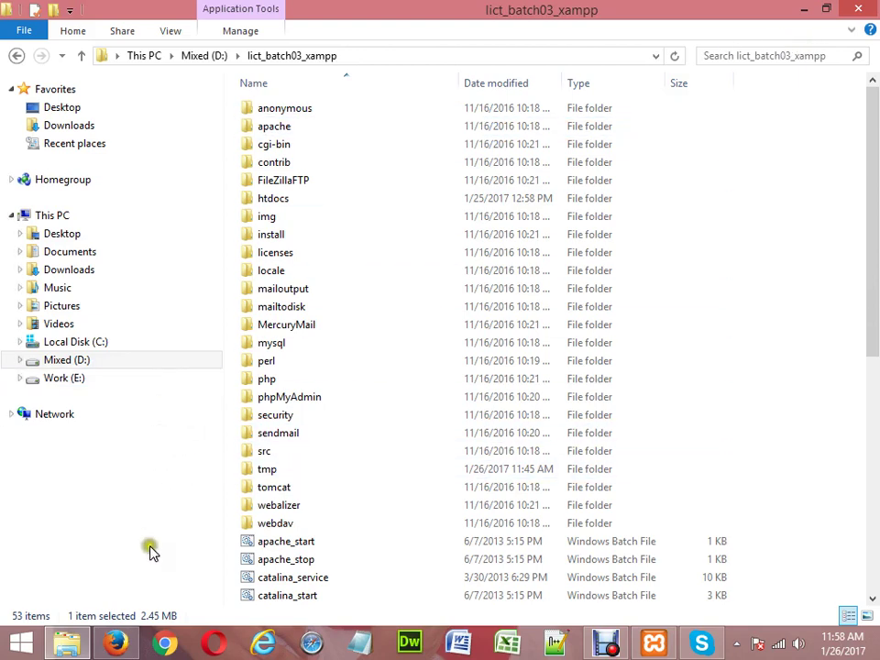
Switch to Firefox and open the Documentation section of the Laravel website.
click(102, 647)
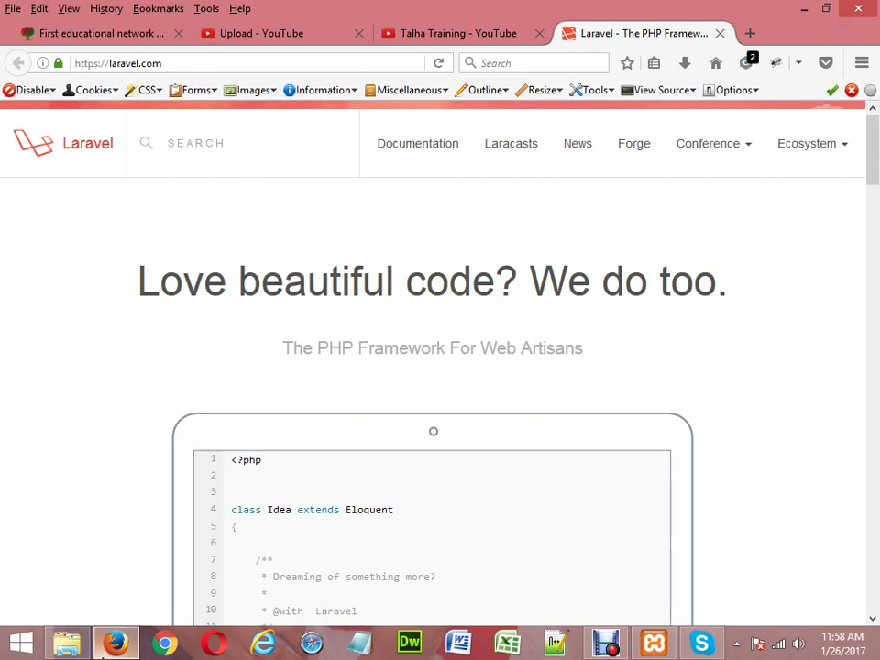
key(Down)
key(Up)
click(414, 147)
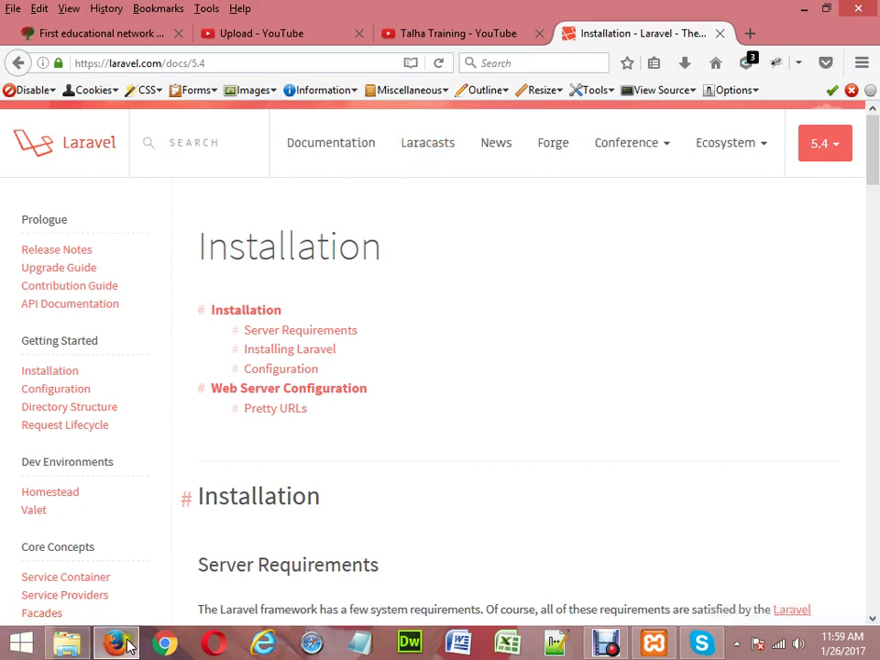
Switch to Chrome, restore the previous pages and sign in to TalhaTraining Live Class with the prefilled login.
click(174, 645)
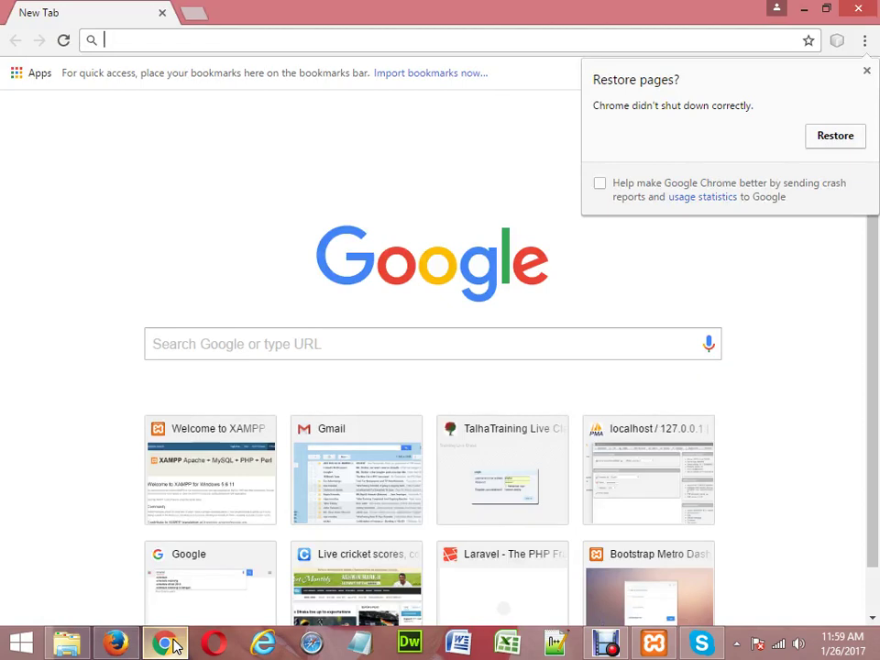
click(840, 141)
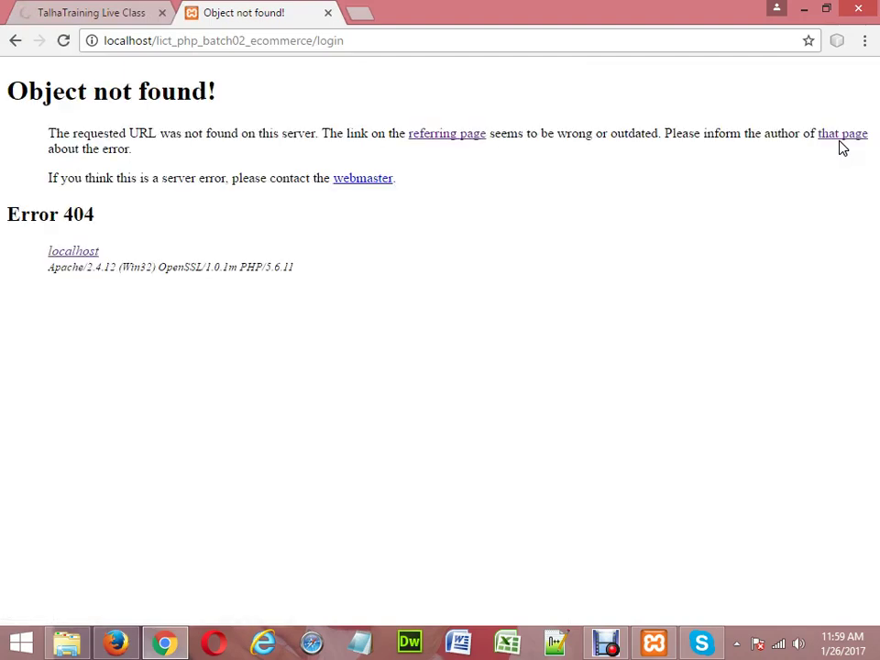
click(806, 124)
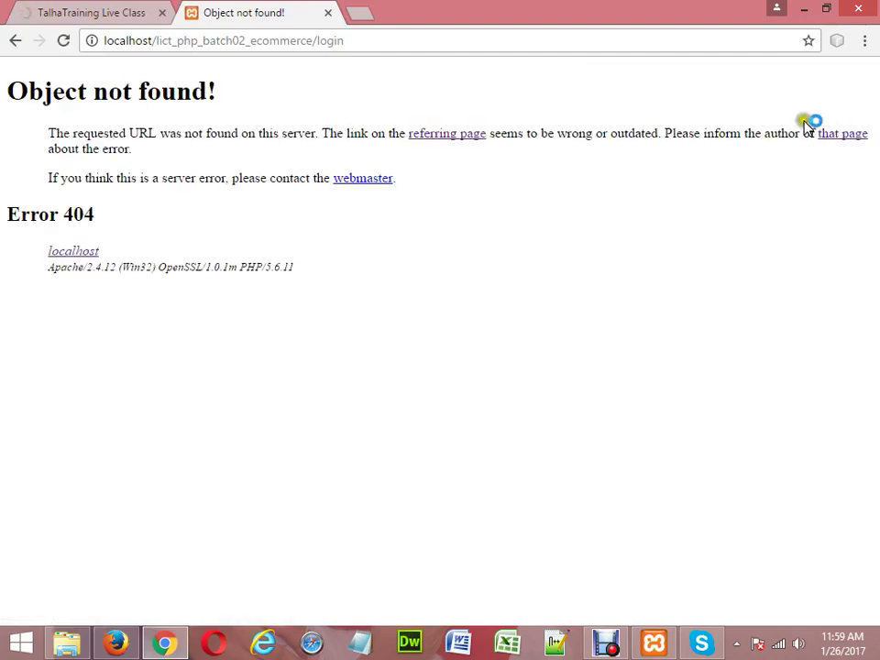
click(133, 19)
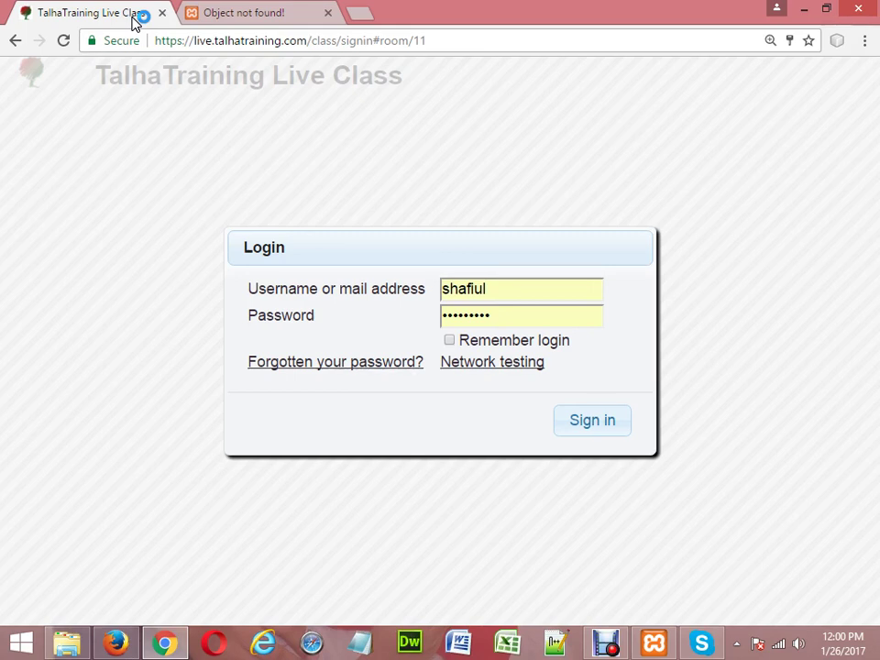
click(587, 422)
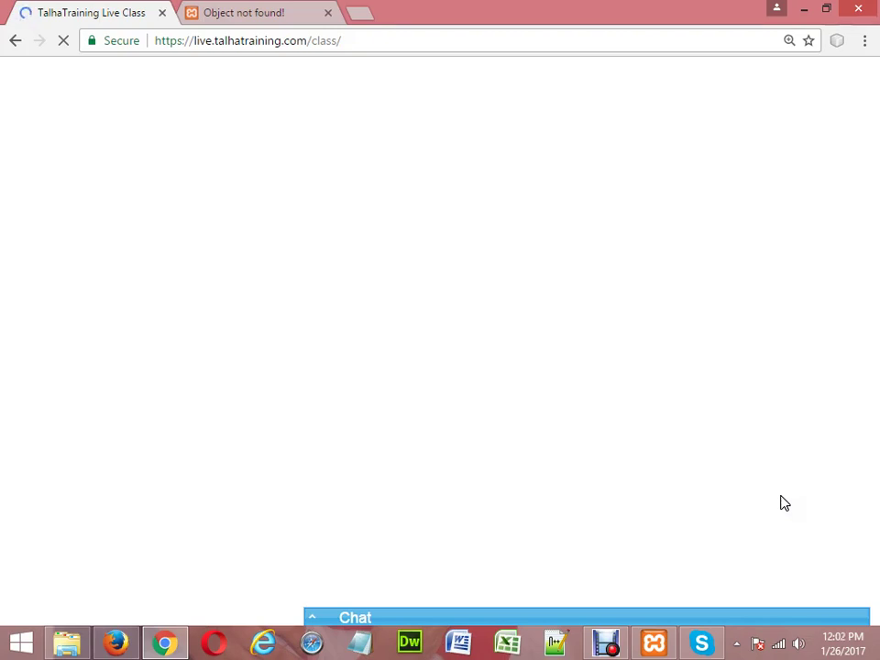
Load the live class address again and close the "Object not found!" browser tab.
click(581, 42)
key(Return)
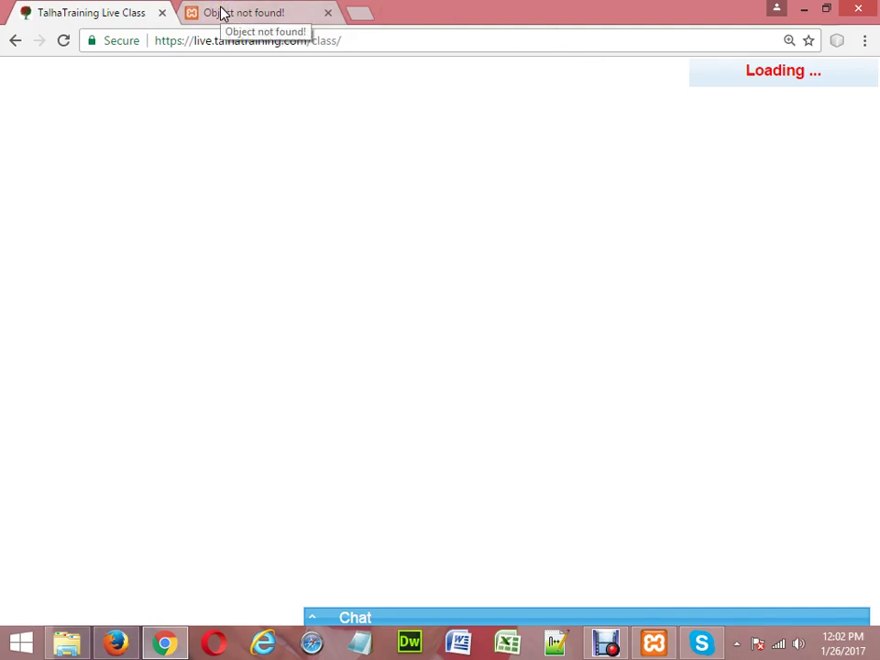
click(327, 12)
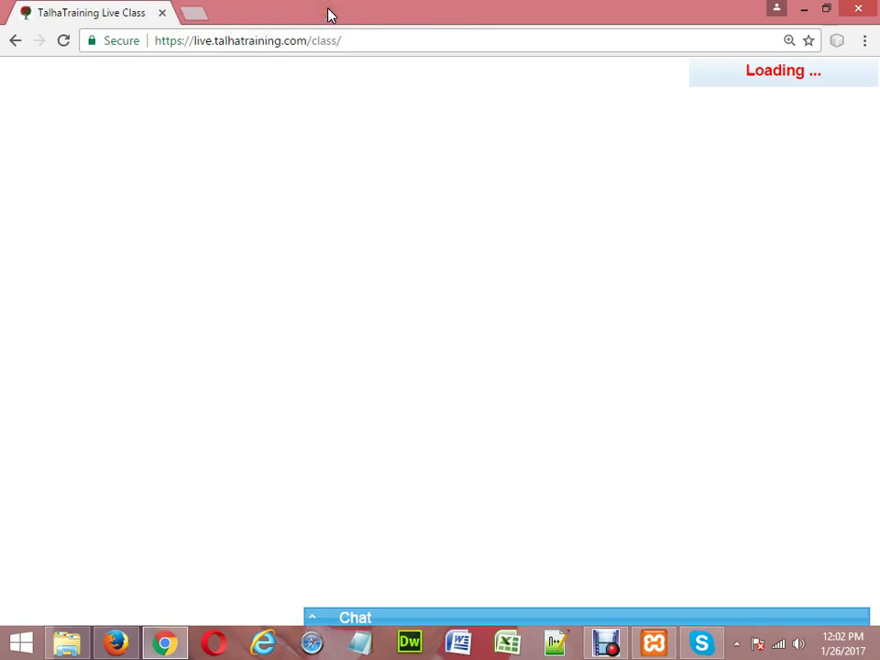
Check the live class page in Chrome and the modules in the XAMPP Control Panel, returning to the Laravel documentation.
click(165, 641)
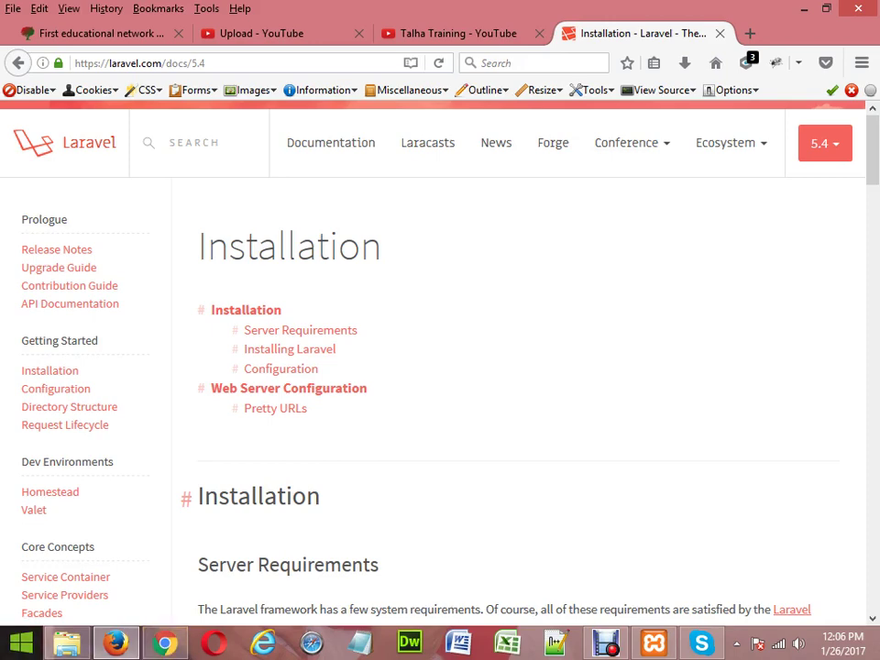
click(172, 643)
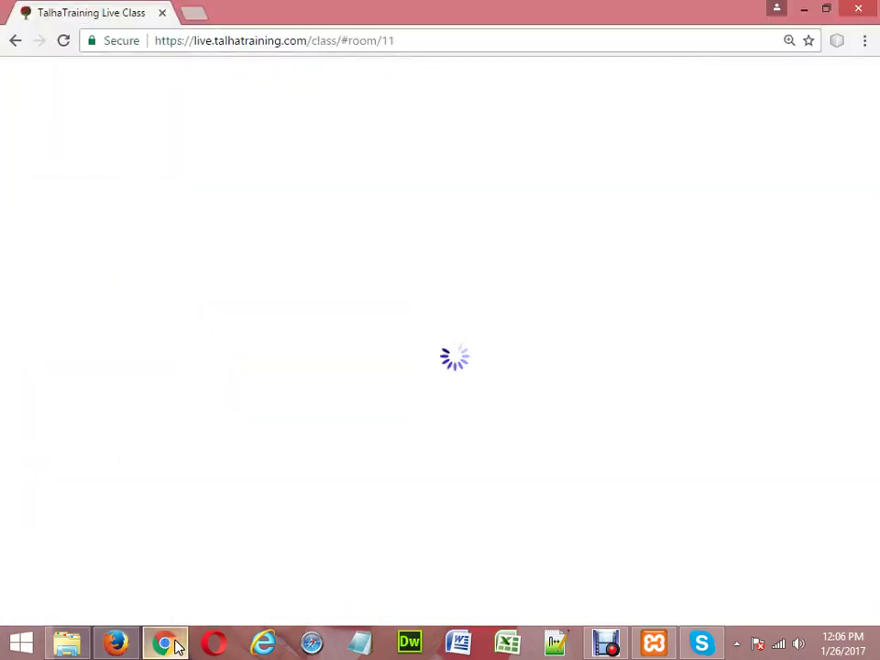
click(172, 644)
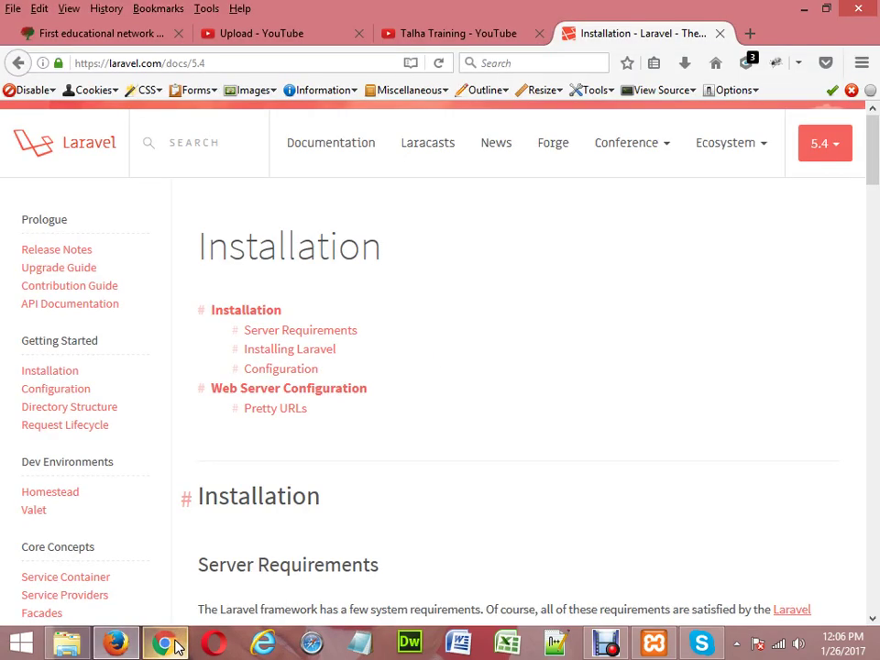
click(652, 646)
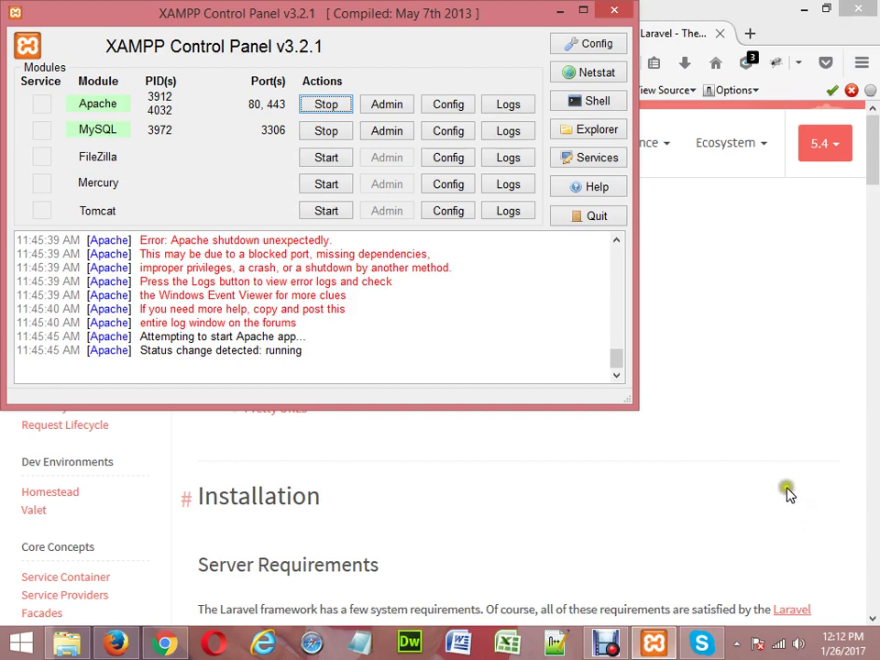
click(559, 13)
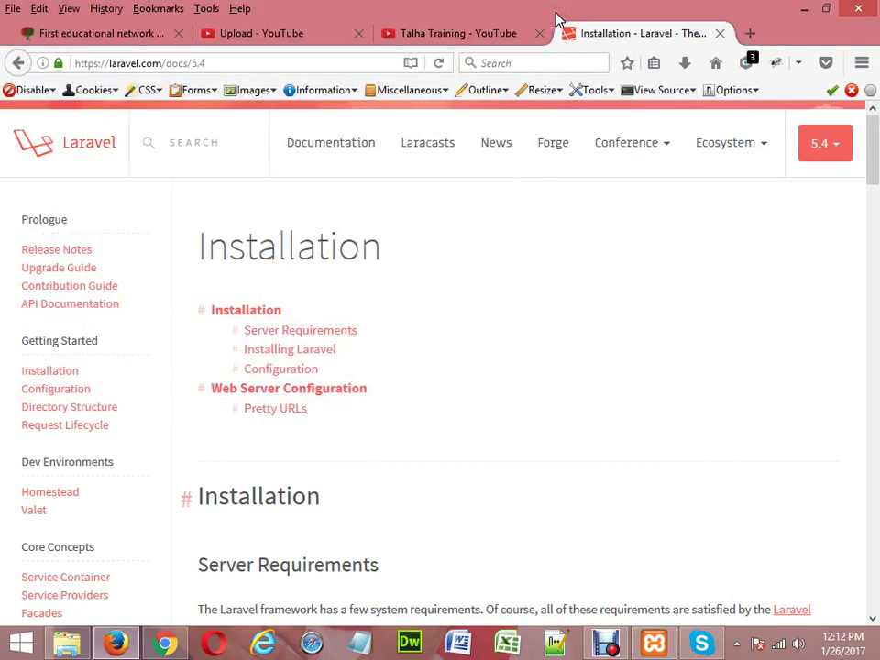
Read the Server Requirements list and the start of the Installing Laravel section on the Installation page.
key(Down)
key(Down)
key(Down)
key(Down)
key(Down)
key(Down)
key(Down)
key(Down)
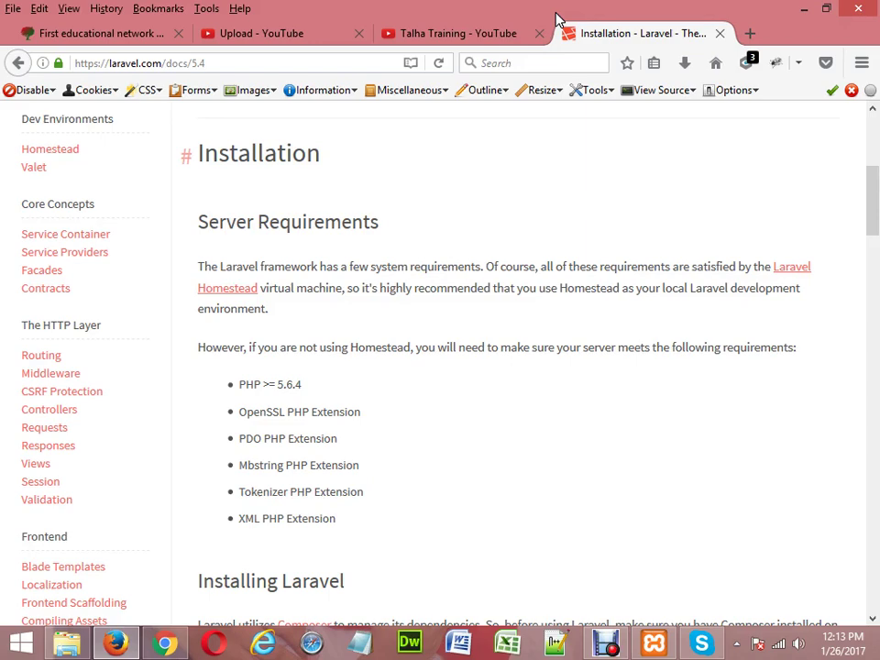
key(Down)
key(Down)
key(Down)
key(Down)
key(Down)
key(Down)
key(Down)
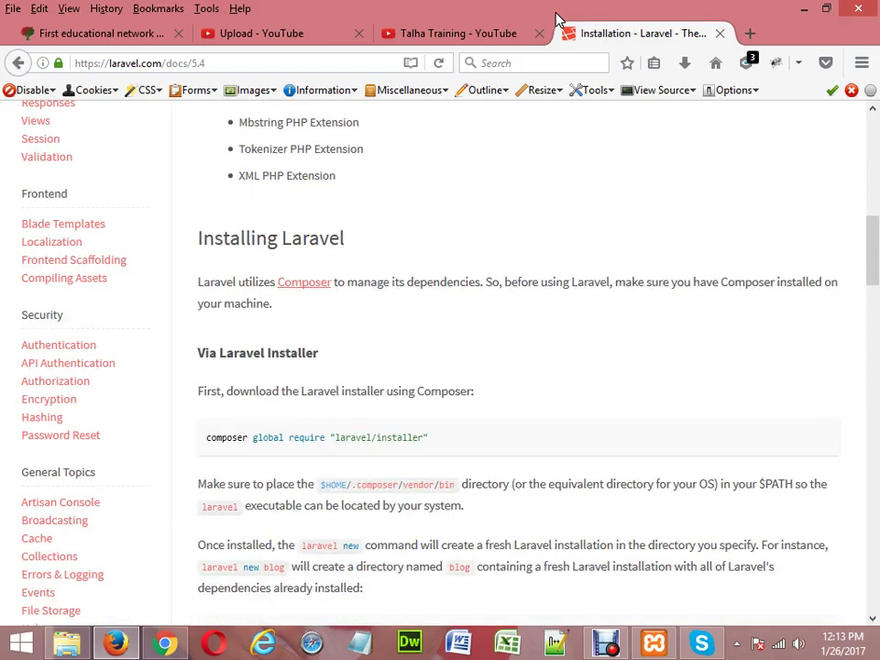
key(Up)
key(Up)
key(Up)
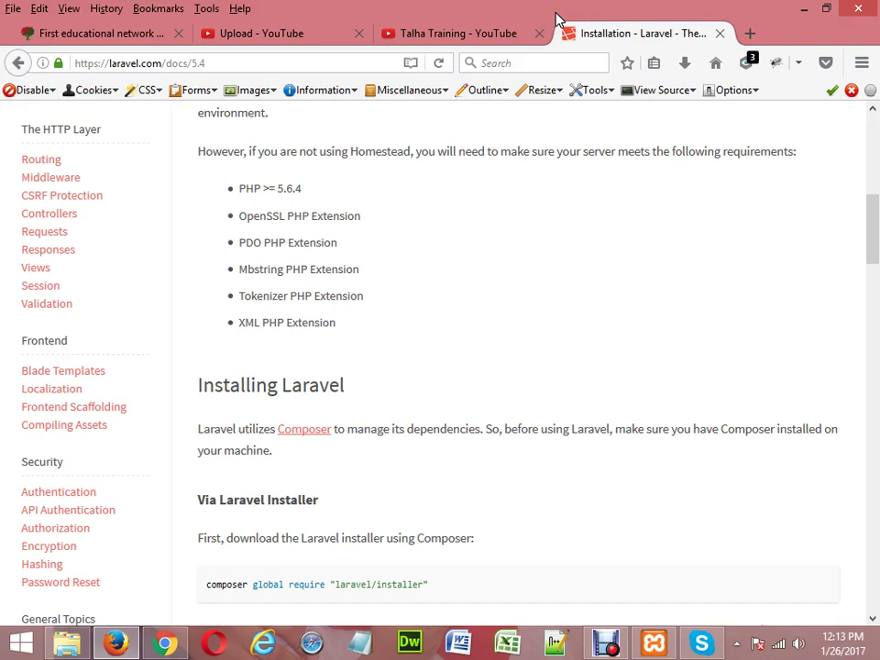
Look over the Via Laravel Installer and Via Composer Create-Project instructions and return to the Server Requirements list.
key(Down)
key(Down)
key(Down)
key(Down)
key(Down)
key(Down)
key(Down)
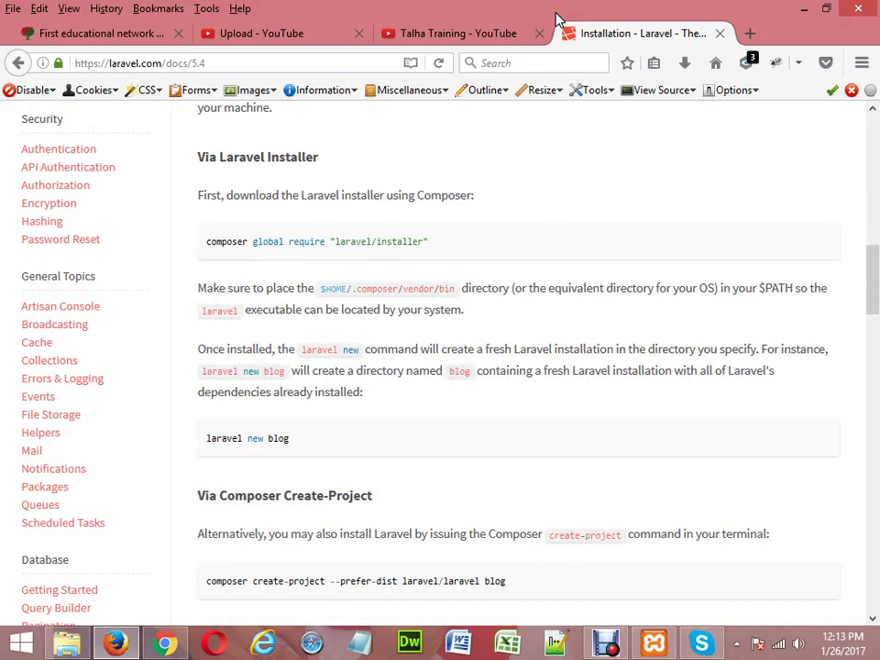
key(Up)
key(Up)
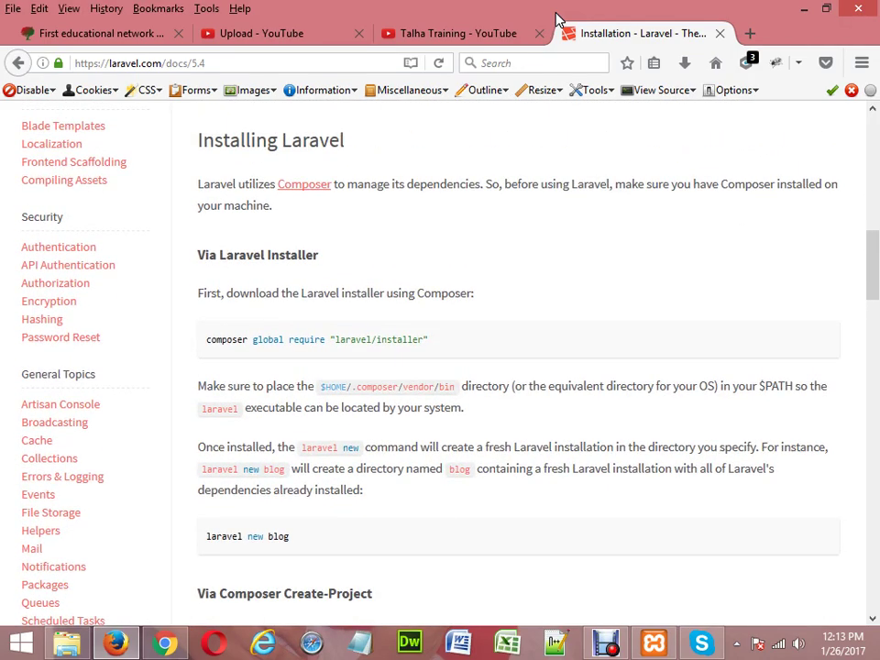
key(Up)
key(Up)
key(Up)
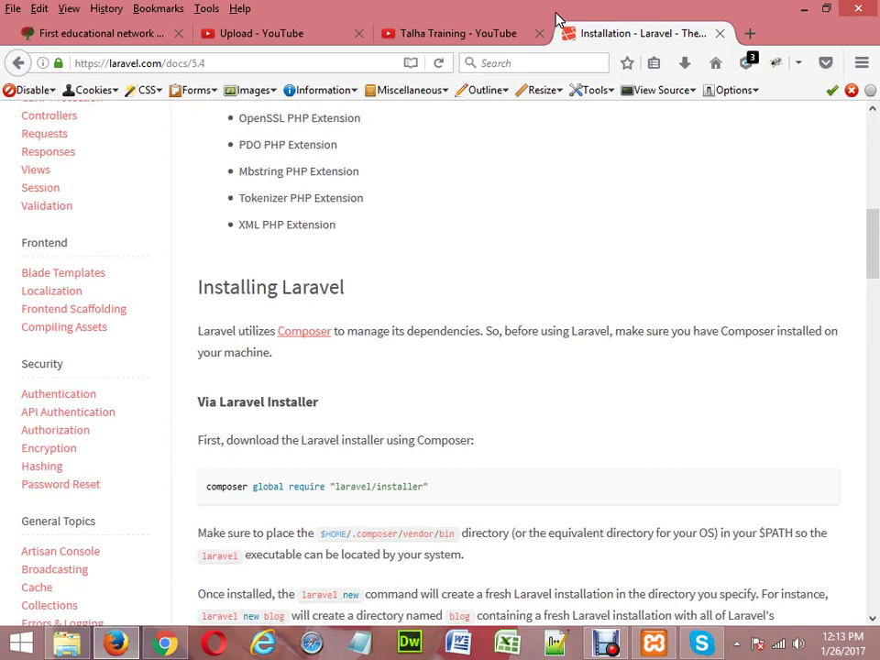
key(Up)
key(Up)
key(Up)
key(Up)
key(Up)
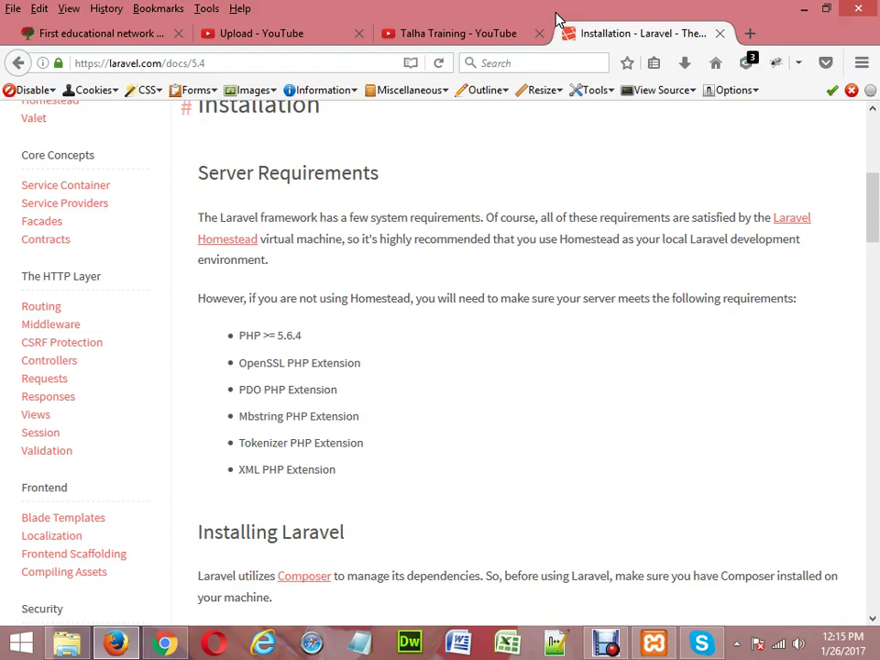
Go through the Laravel installation page again, from the server requirements to the Composer prerequisite and the installer commands.
key(Down)
key(Down)
key(Down)
key(Down)
key(Down)
key(Down)
key(Down)
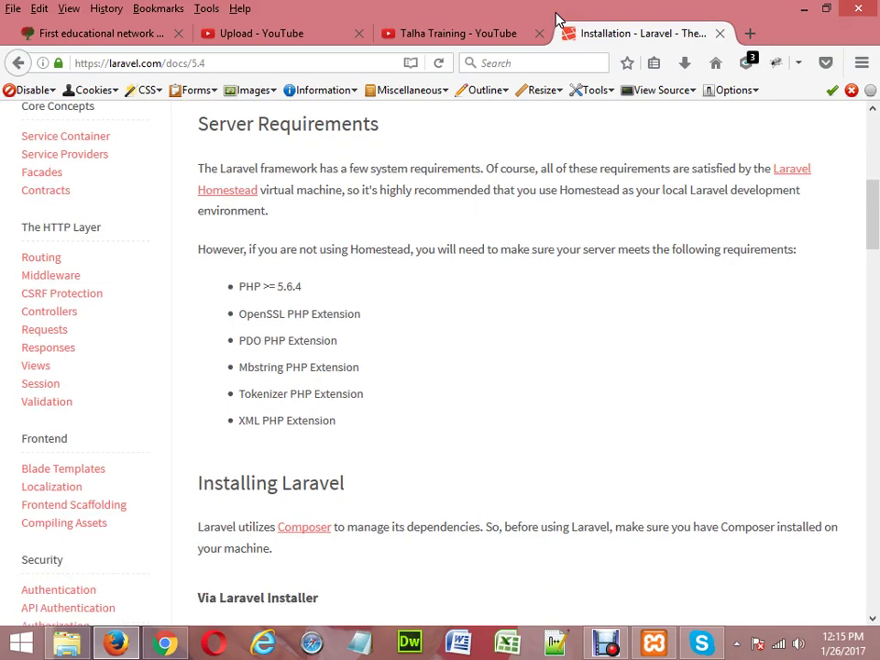
key(Down)
key(Down)
key(Down)
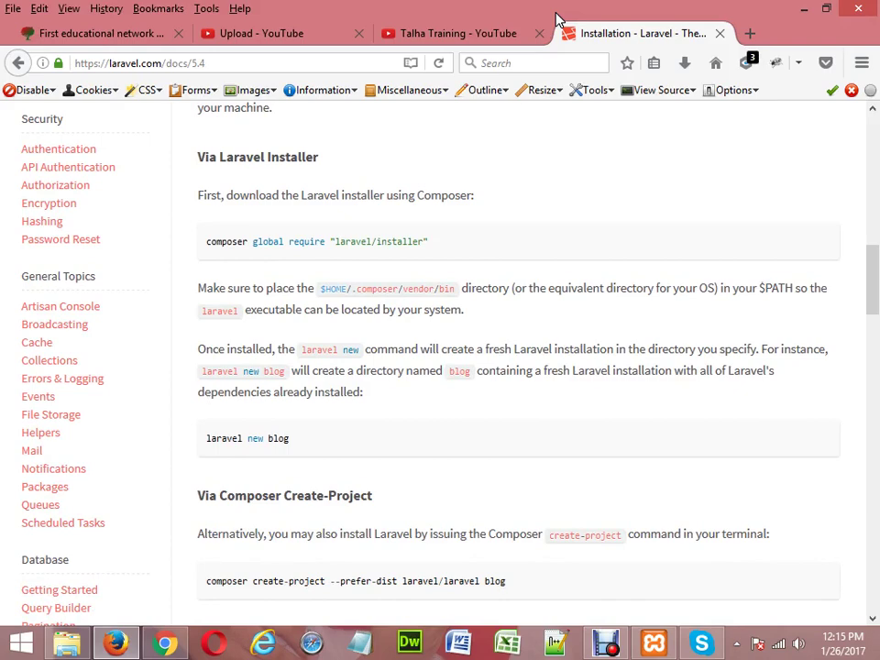
key(Up)
key(Up)
key(Up)
key(Up)
key(Up)
key(Up)
key(Up)
key(Up)
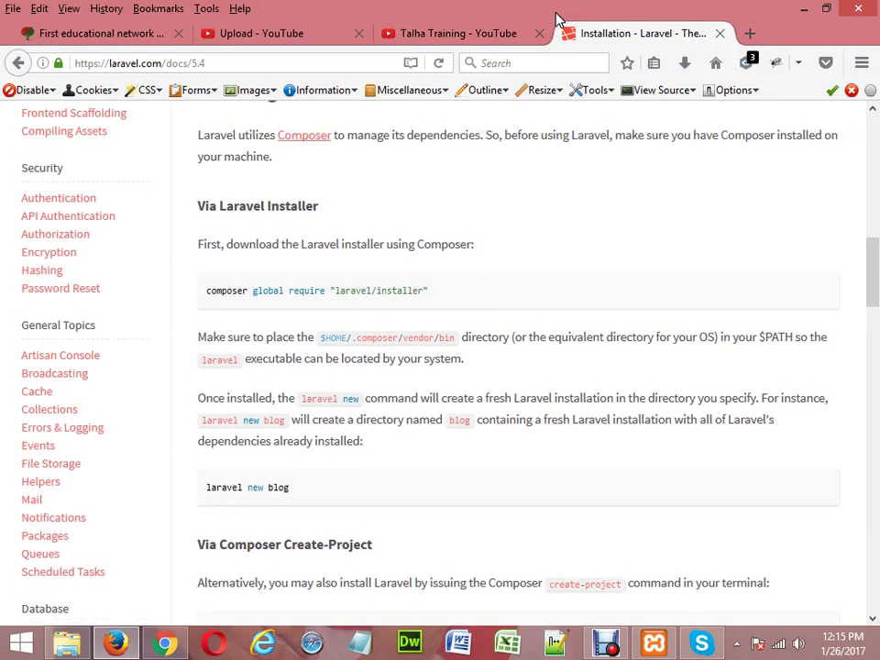
key(Up)
key(Up)
key(Up)
key(Up)
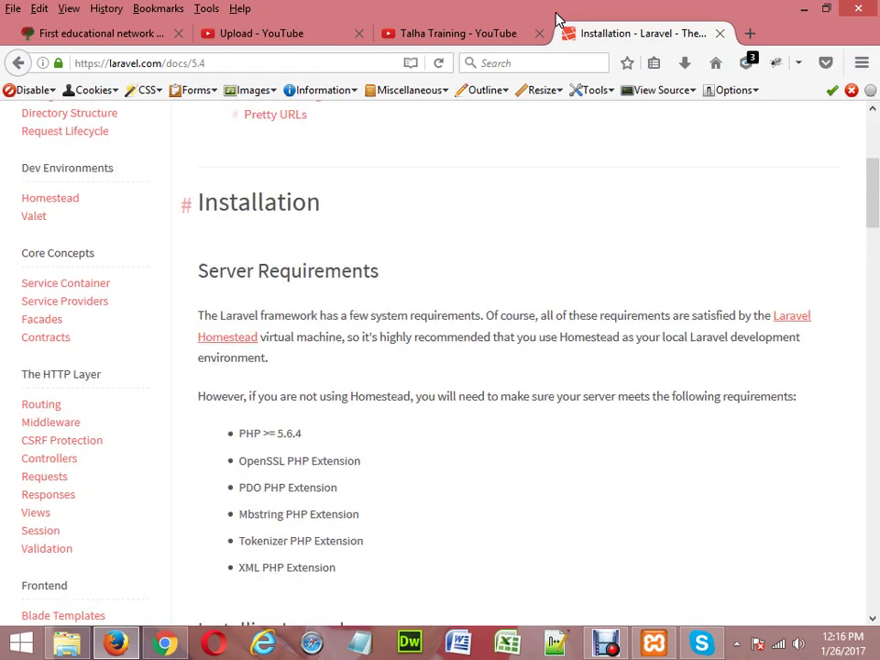
key(Down)
key(Down)
key(Down)
key(Down)
key(Down)
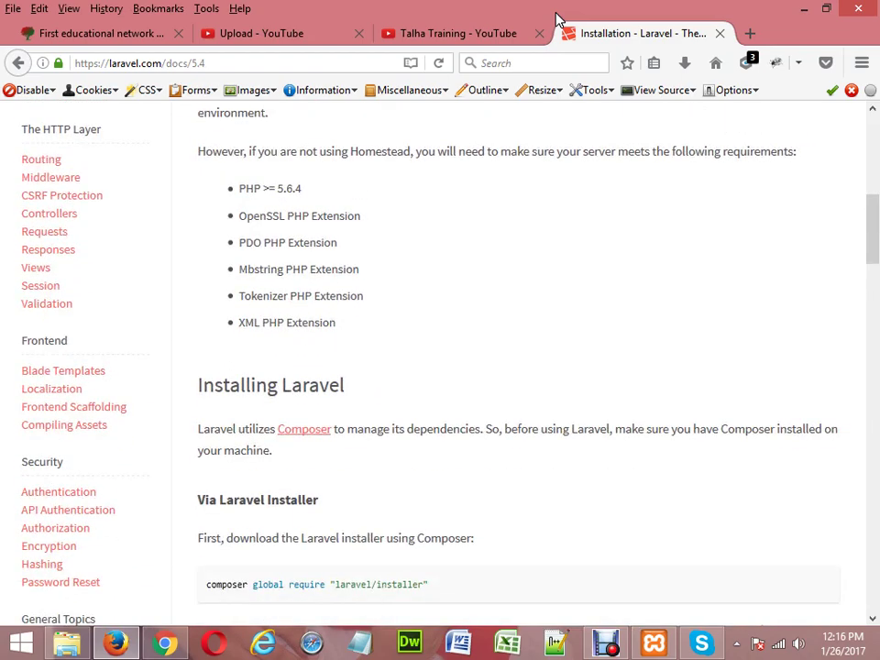
key(Page_Down)
key(Up)
key(Up)
key(Up)
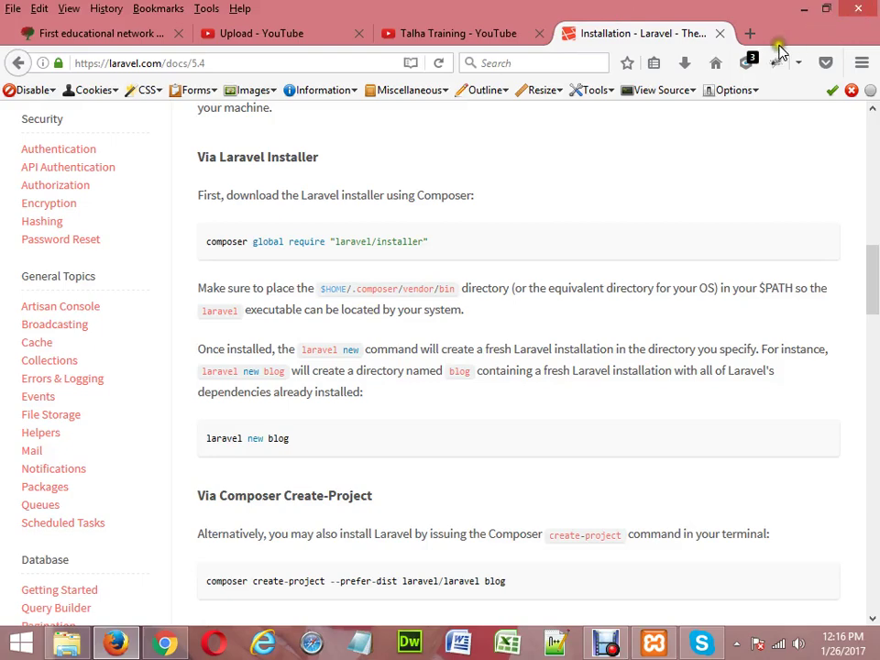
Open google.com in a new browser tab and search for composer.
click(751, 35)
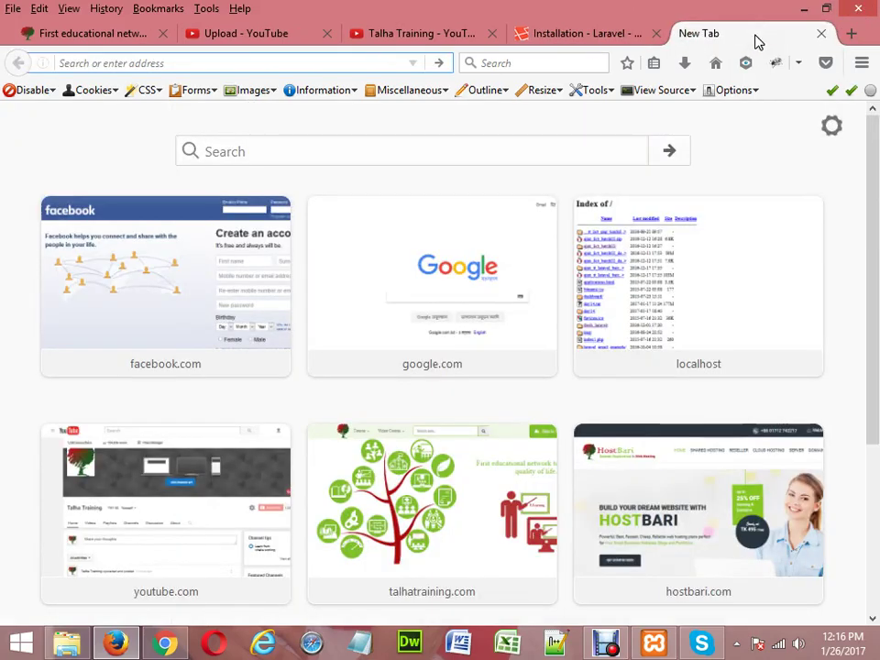
text(google.com/)
key(Return)
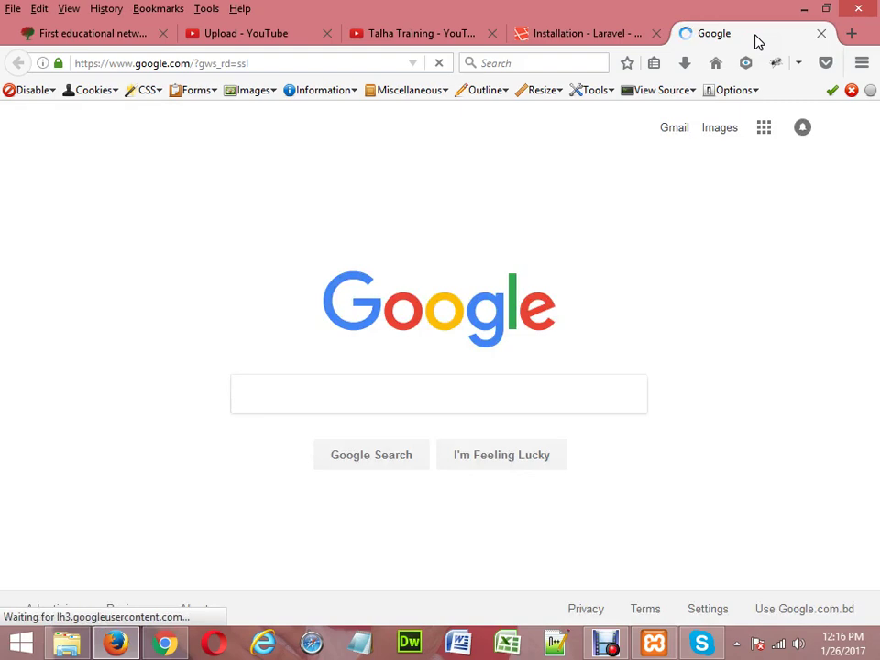
click(345, 390)
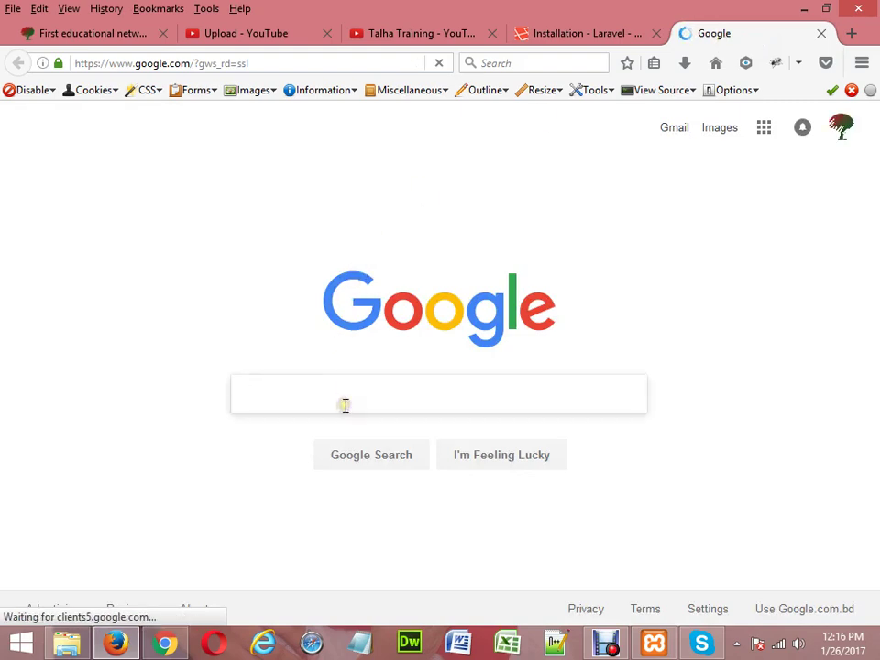
text(c)
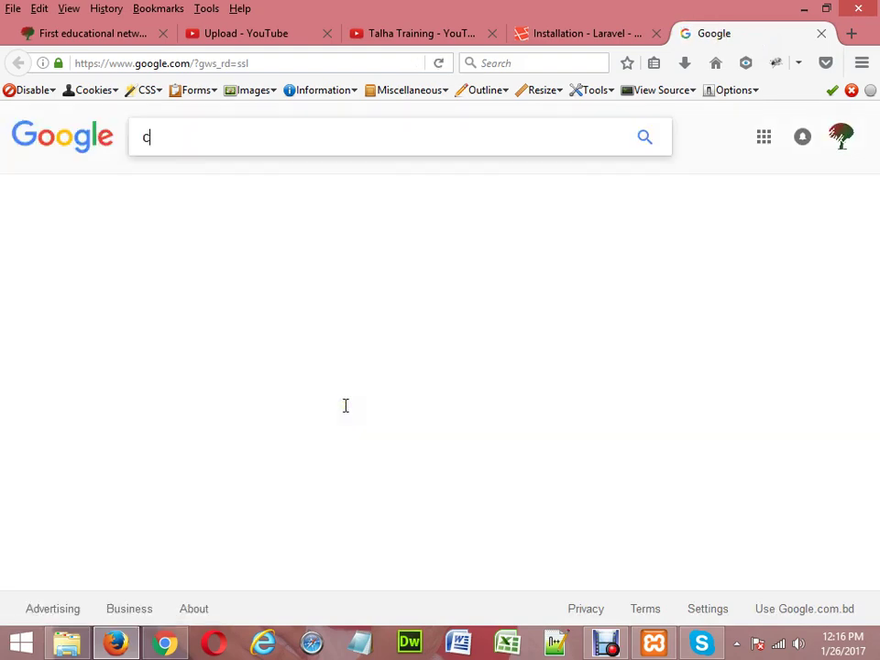
text(omposer)
key(Return)
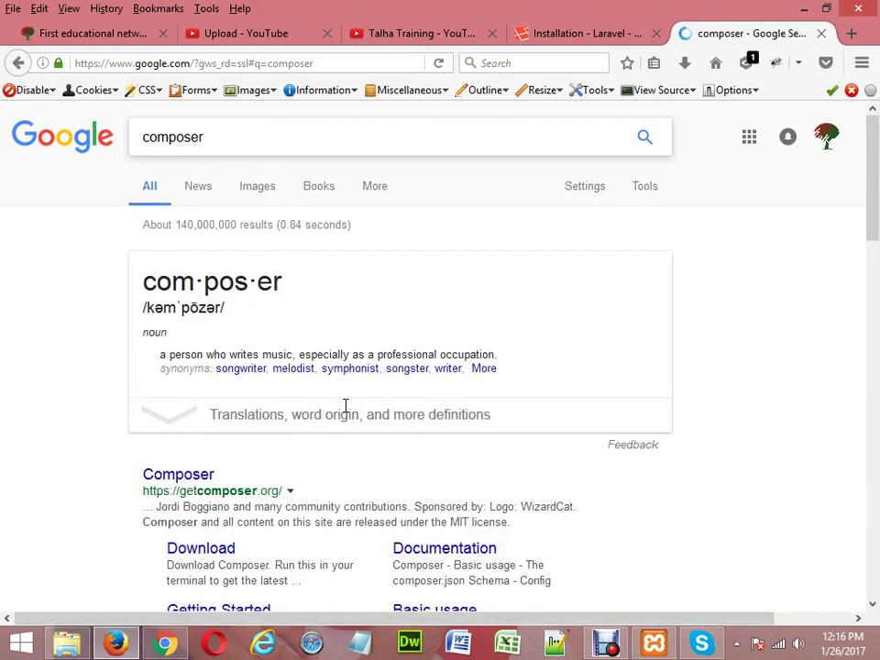
Open the getcomposer.org website from the search results and go to its Download page.
click(211, 483)
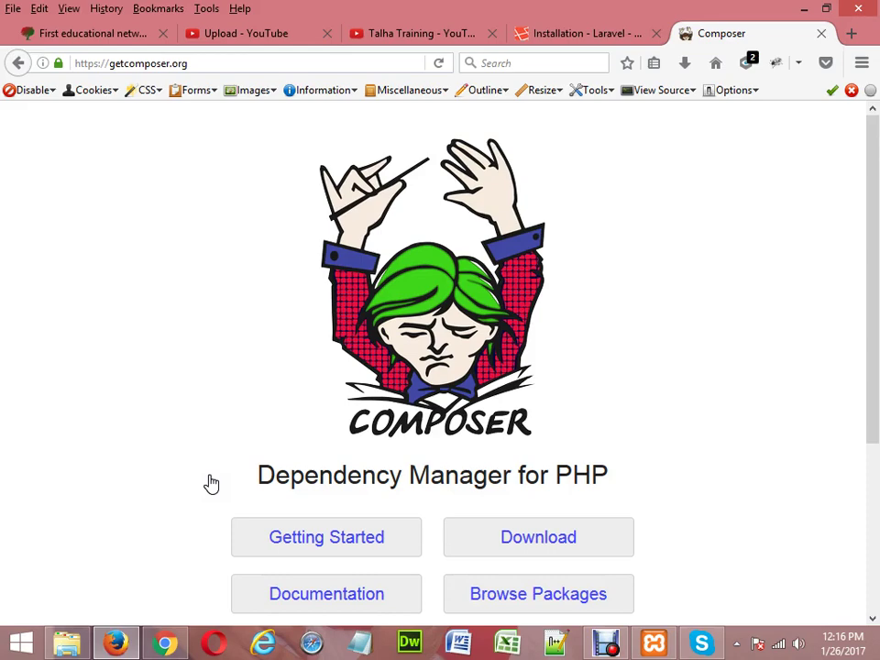
scroll(211, 483, down, 1)
scroll(210, 483, down, 1)
scroll(211, 483, down, 2)
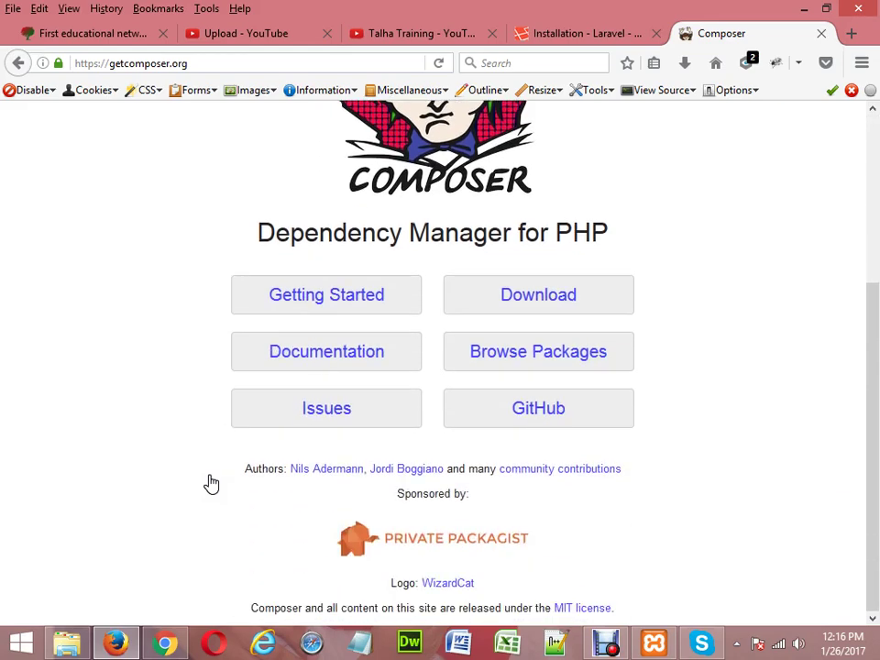
click(555, 294)
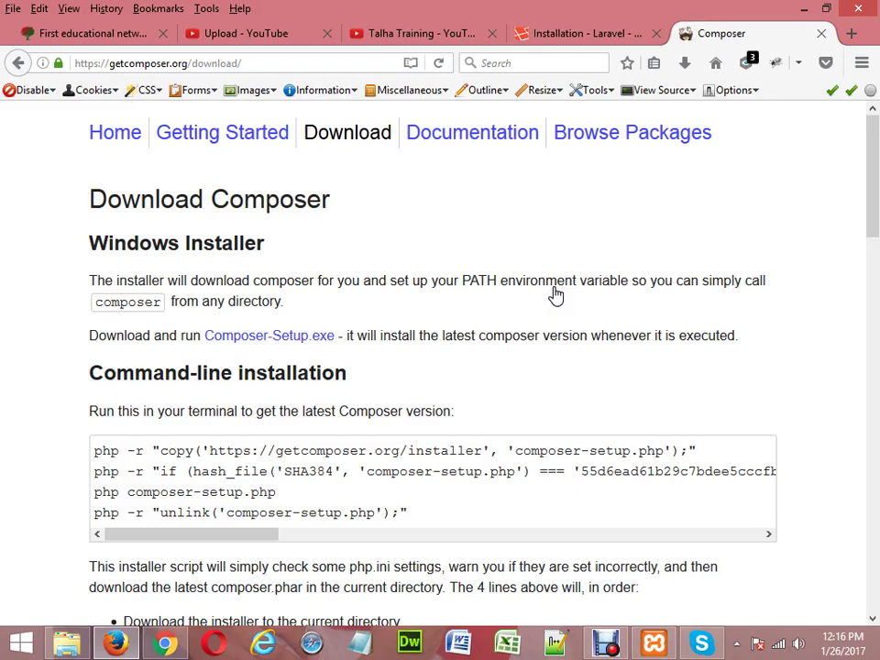
Look through Composer's download page, including the Installer Options and the Composer-Setup.exe link, and minimize the browser.
scroll(556, 293, down, 10)
scroll(555, 293, down, 15)
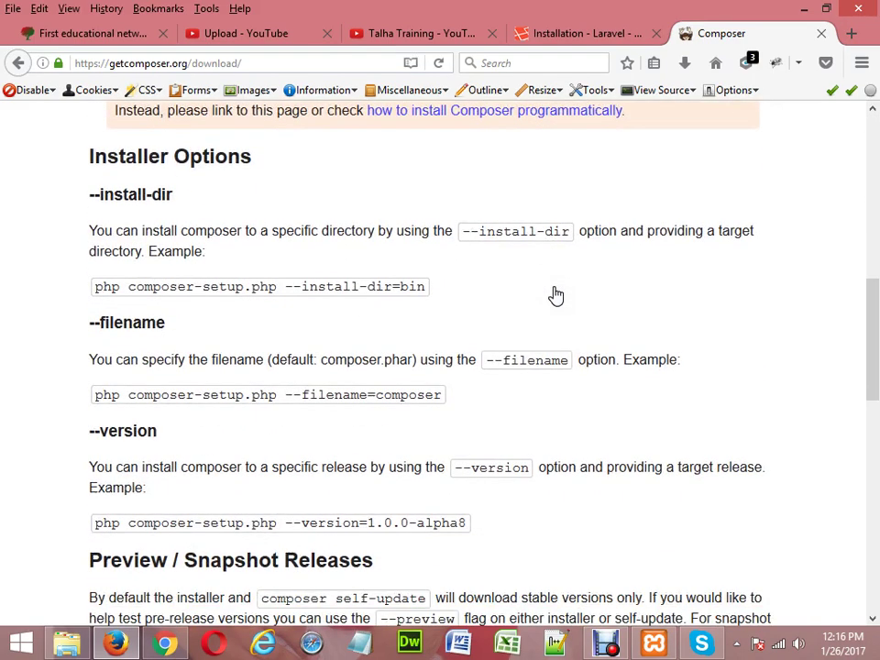
scroll(555, 293, up, 1)
scroll(555, 294, up, 15)
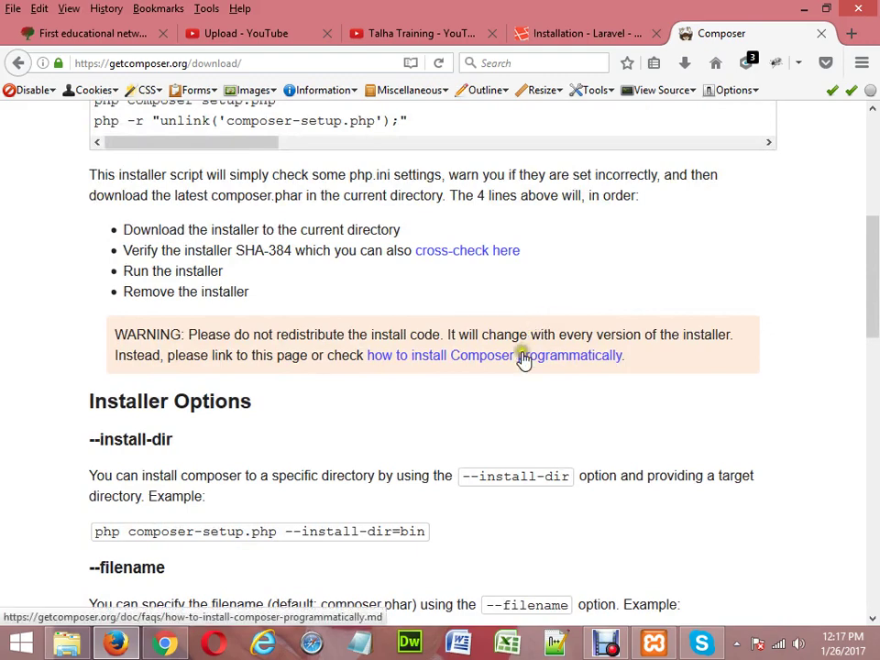
scroll(522, 361, up, 5)
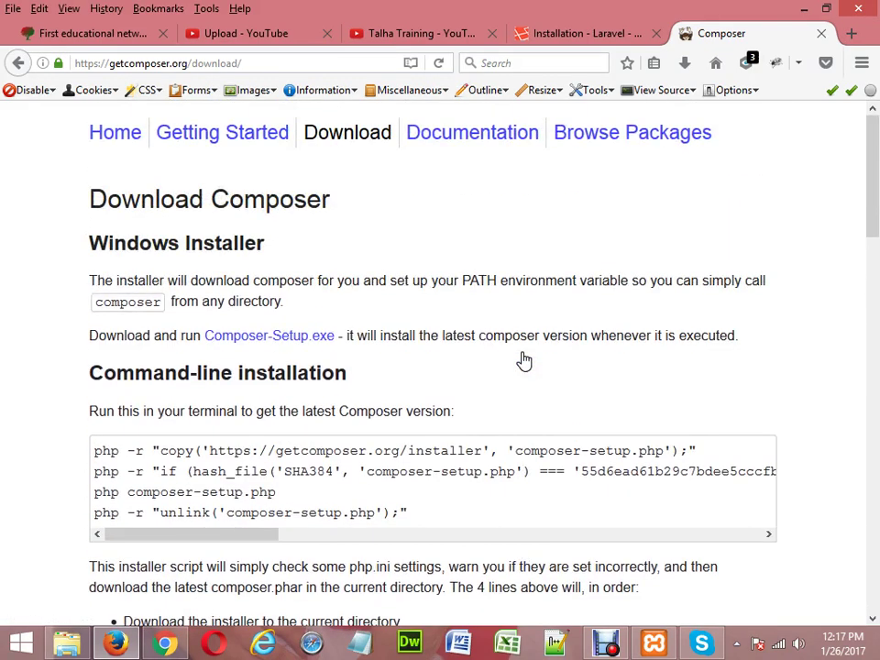
click(314, 346)
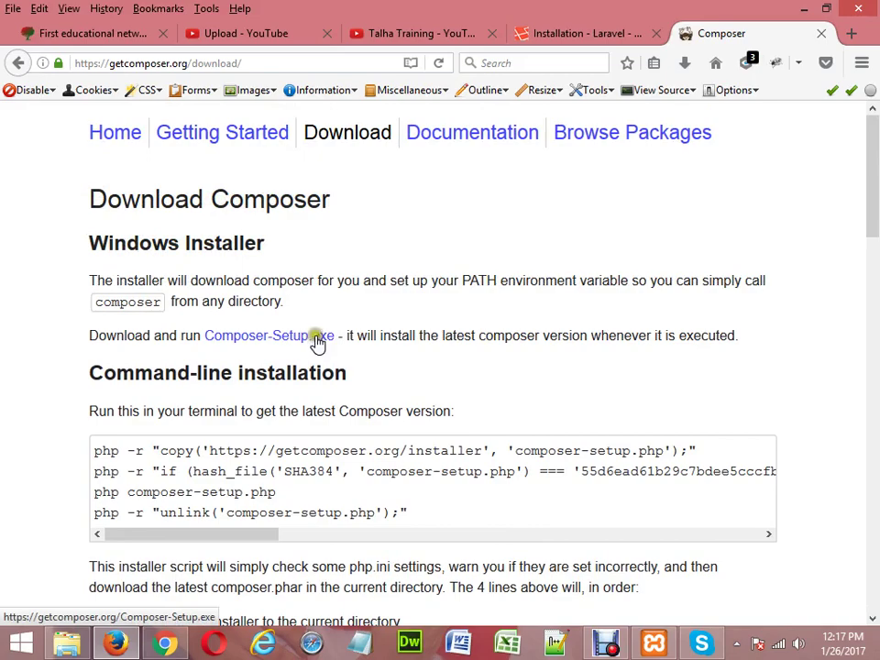
click(796, 15)
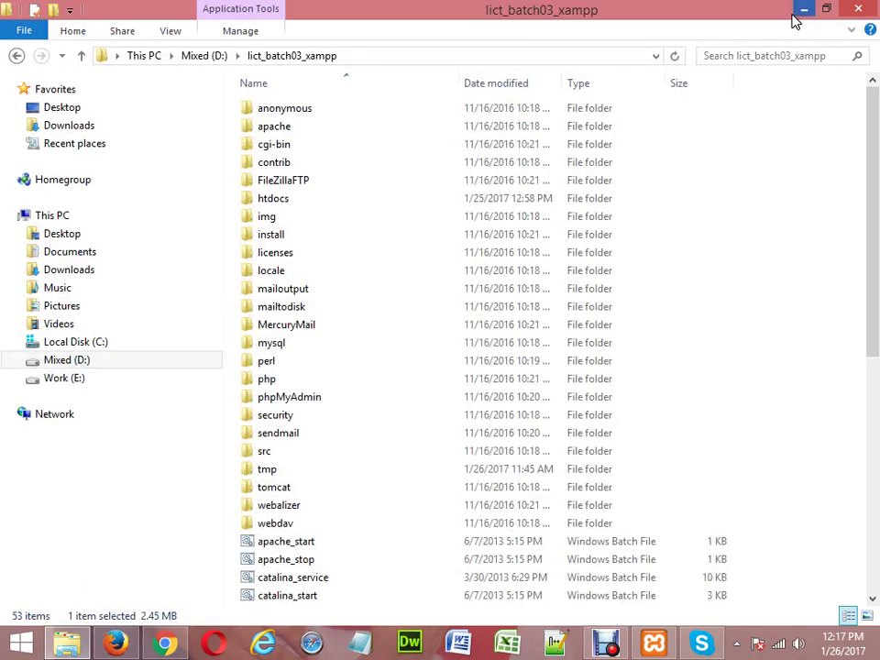
key(super)
text(down)
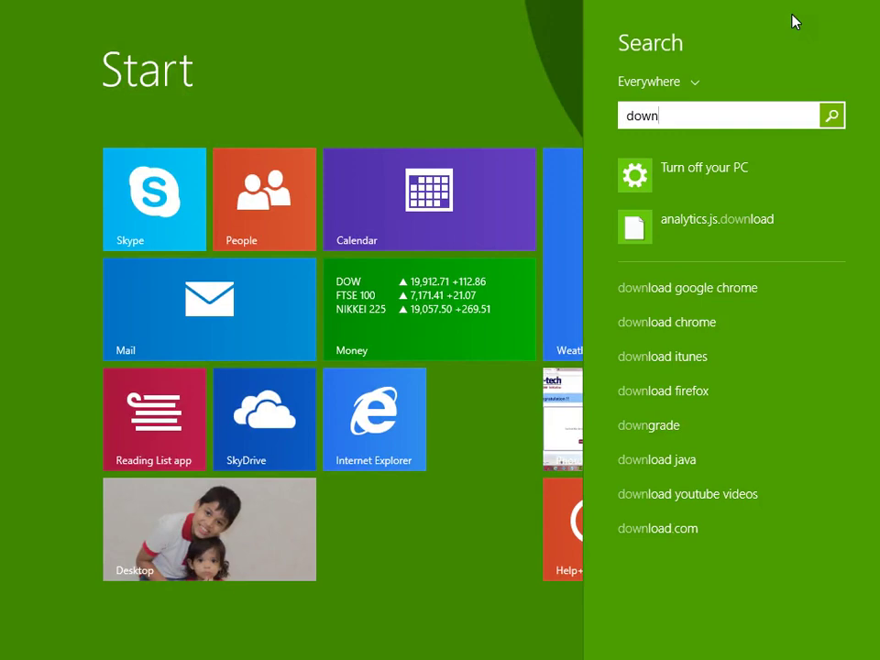
key(BackSpace)
key(BackSpace)
key(BackSpace)
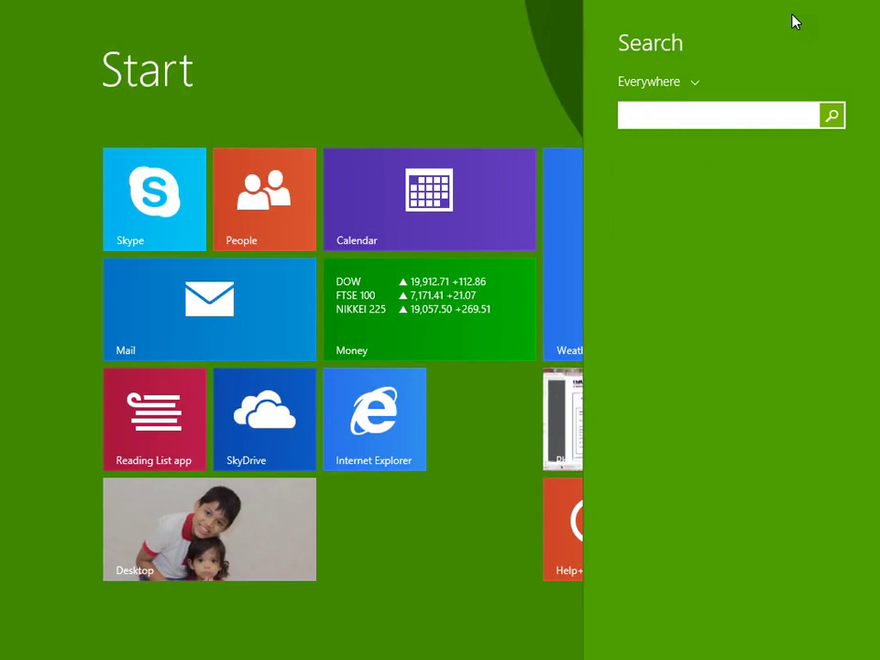
key(Escape)
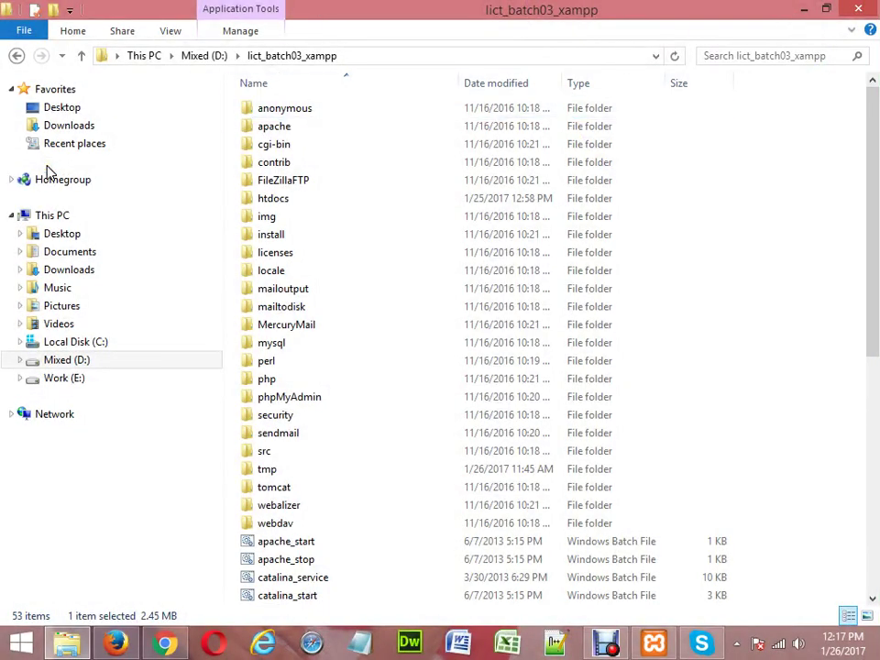
Find Composer-Setup in the Downloads folder and launch the installer.
click(61, 128)
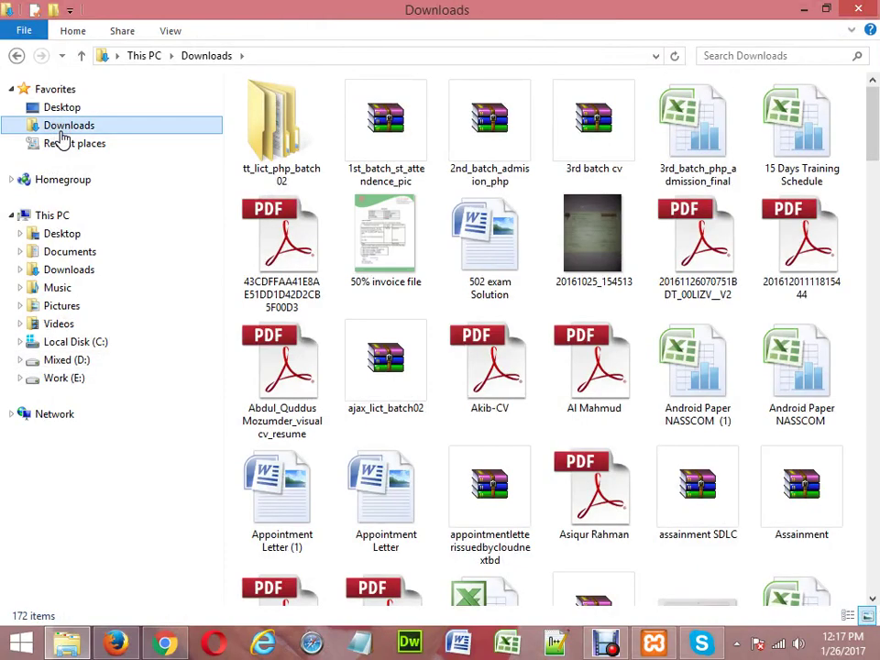
click(369, 263)
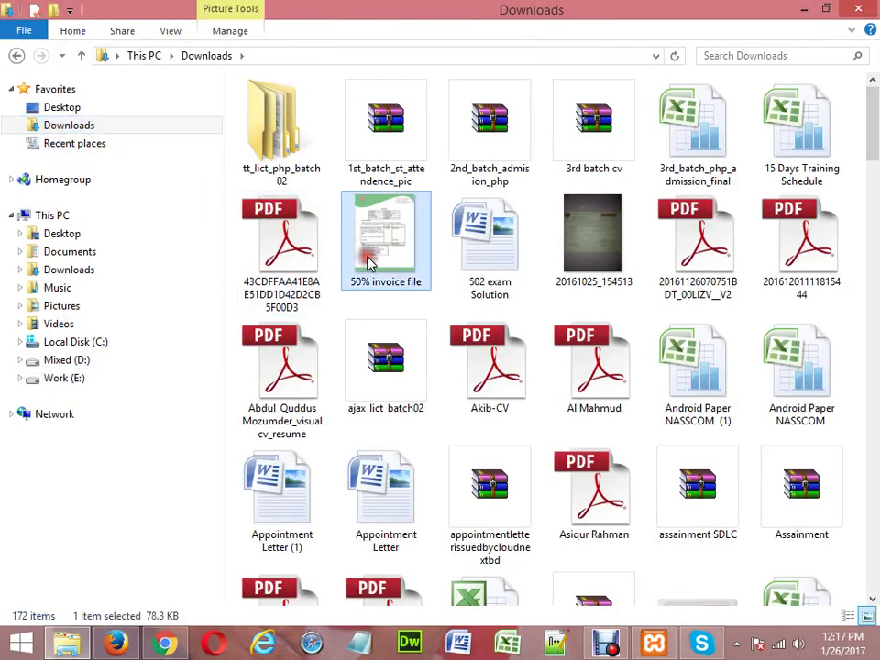
key(c)
key(c)
key(c)
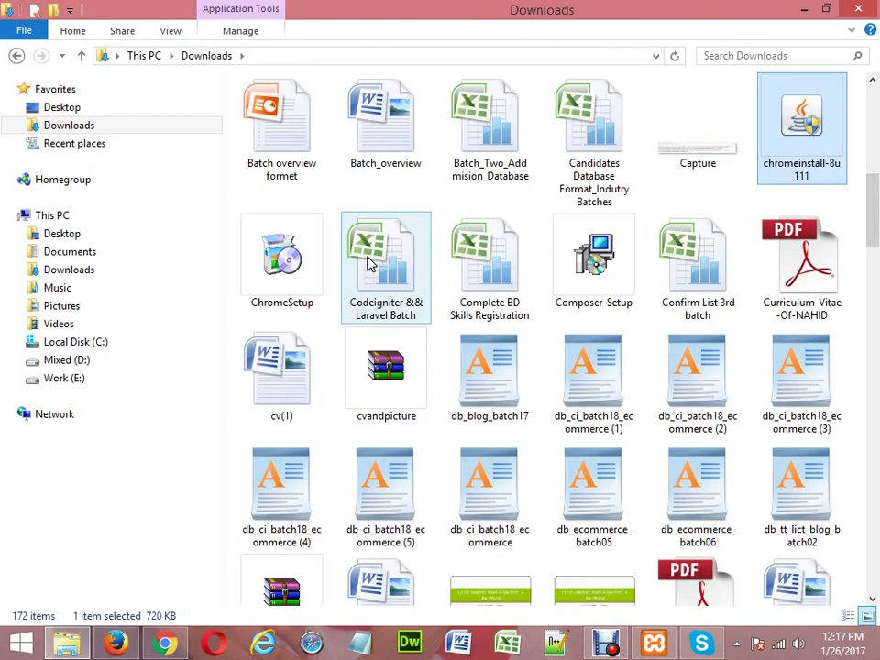
key(c)
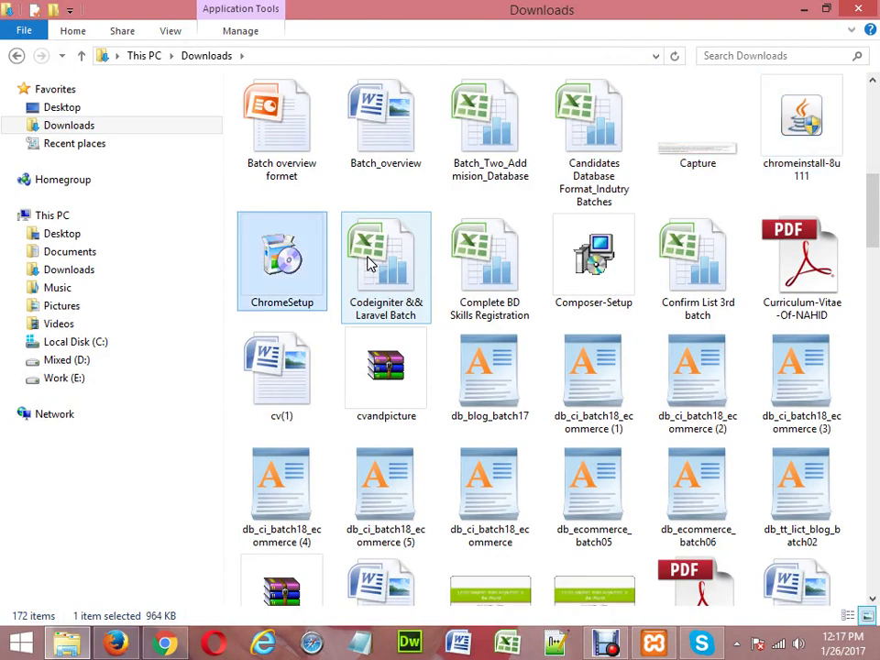
key(c)
key(c)
key(c)
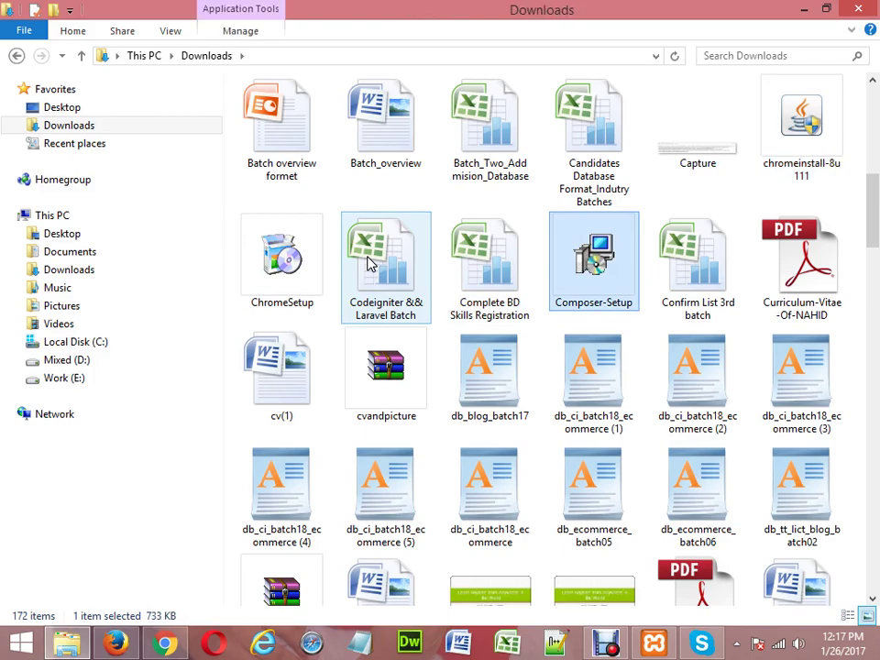
key(Return)
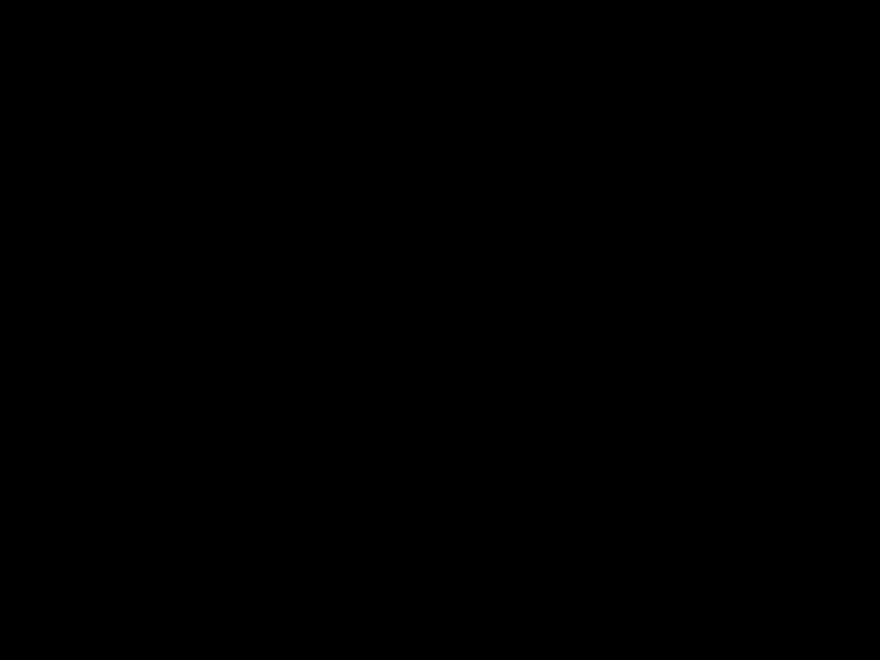
click(505, 361)
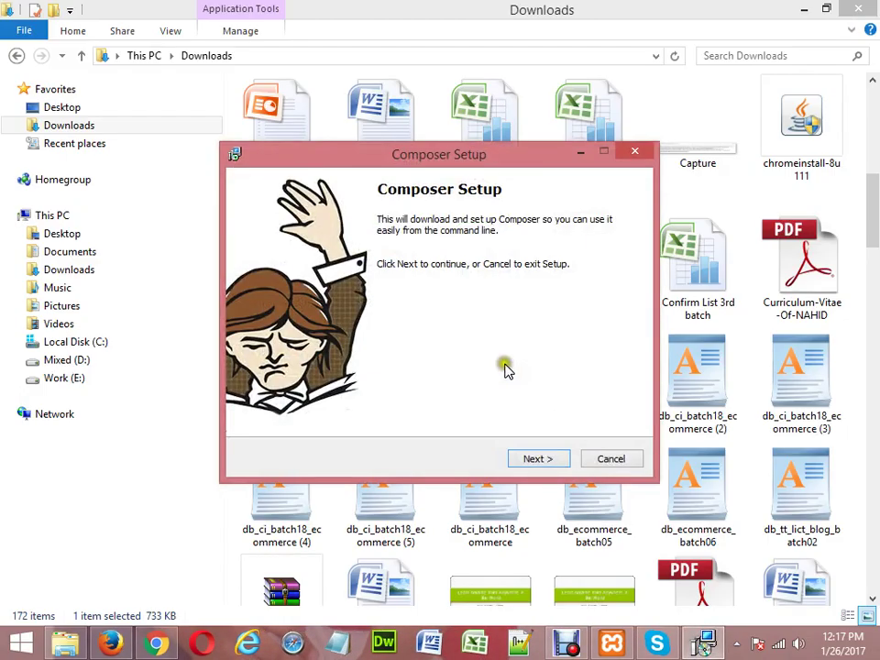
Choose D:\lict_batch03_xampp\php\php.exe as the command-line PHP in Composer Setup and accept the settings check.
click(532, 459)
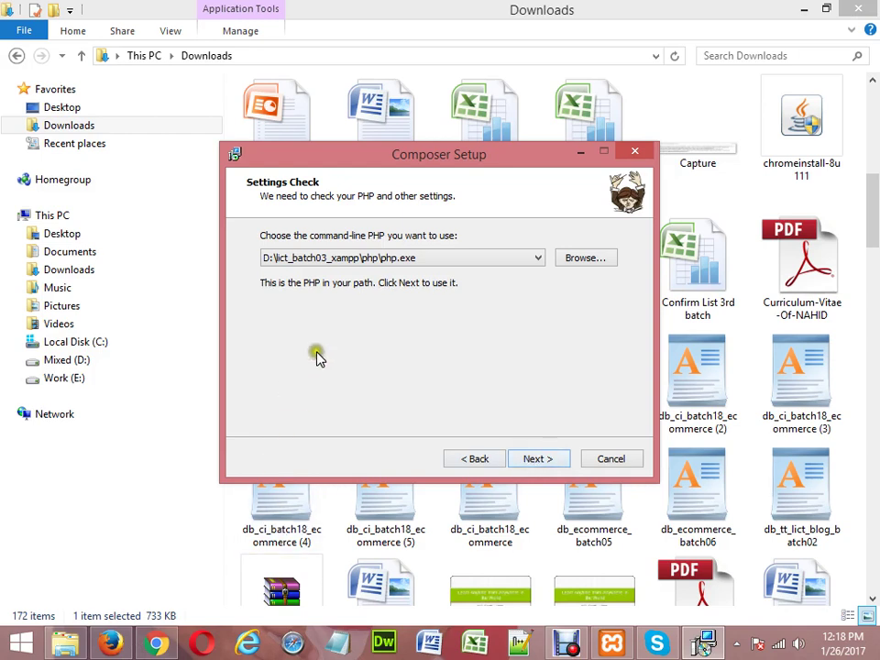
click(577, 261)
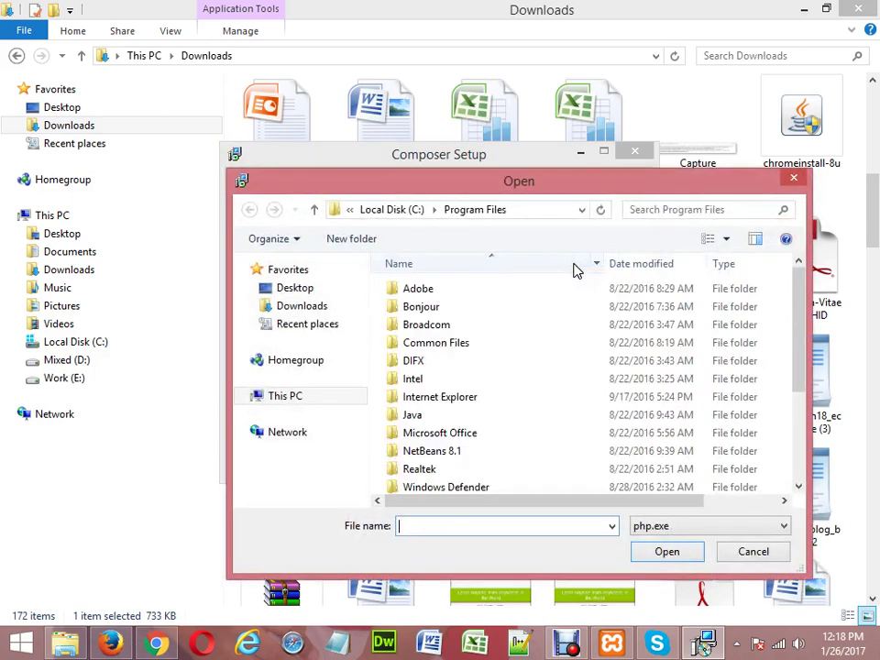
click(399, 213)
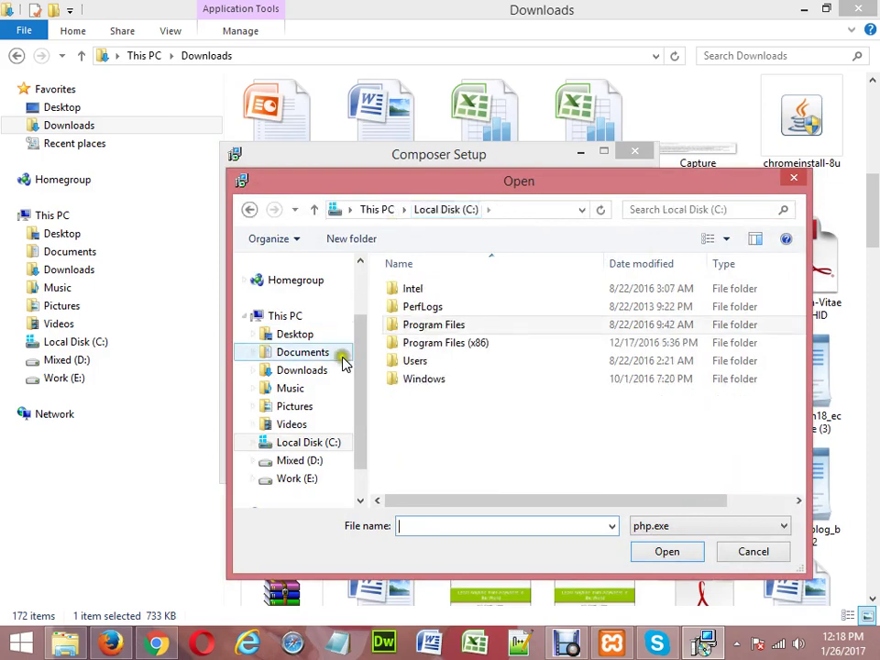
click(308, 461)
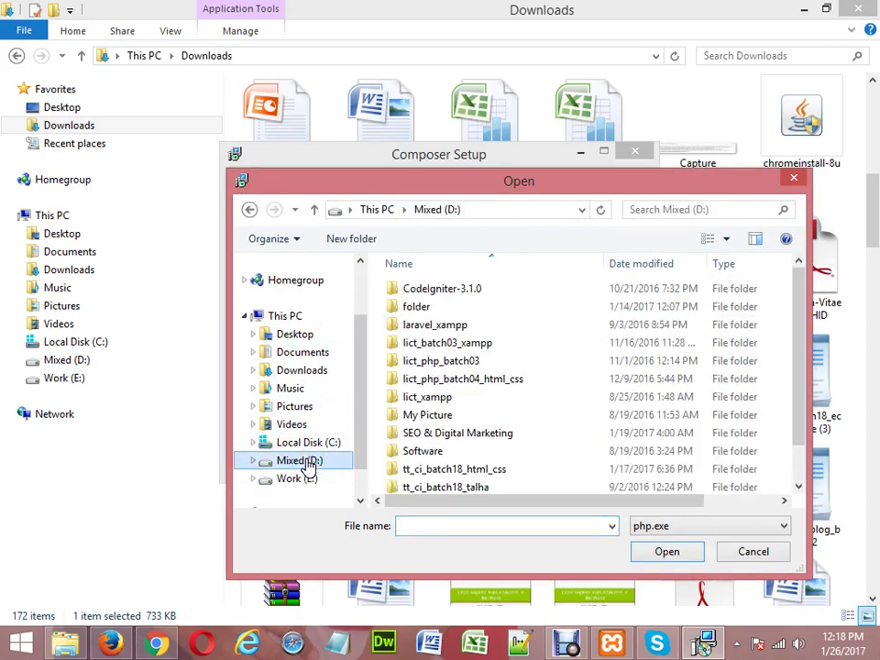
double_click(452, 344)
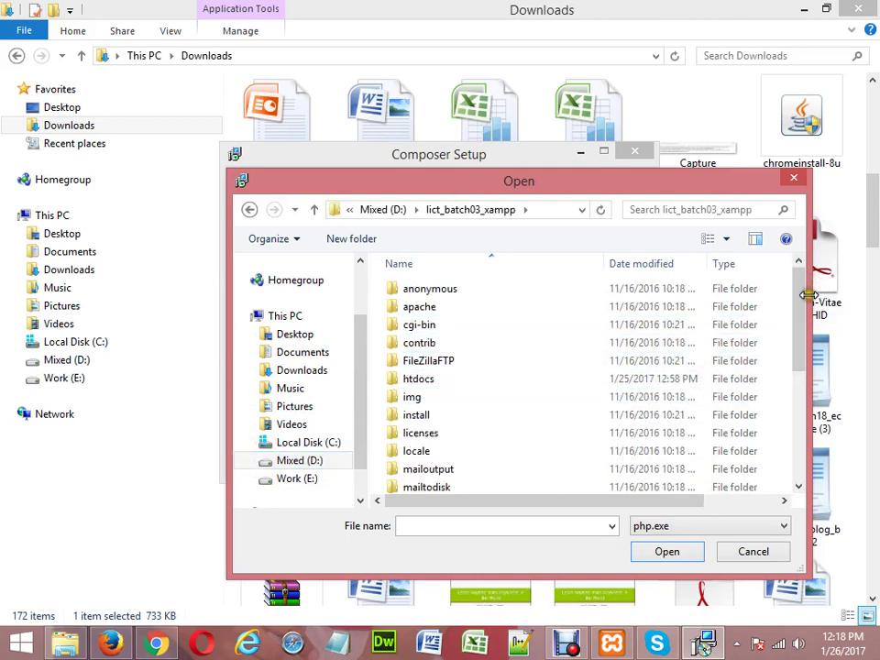
drag(800, 309, 796, 355)
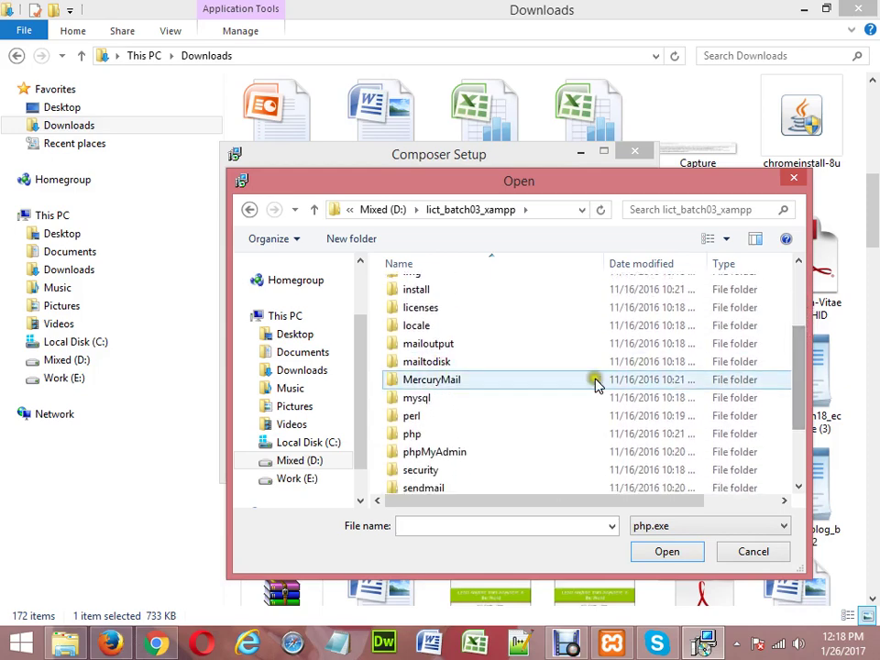
double_click(401, 436)
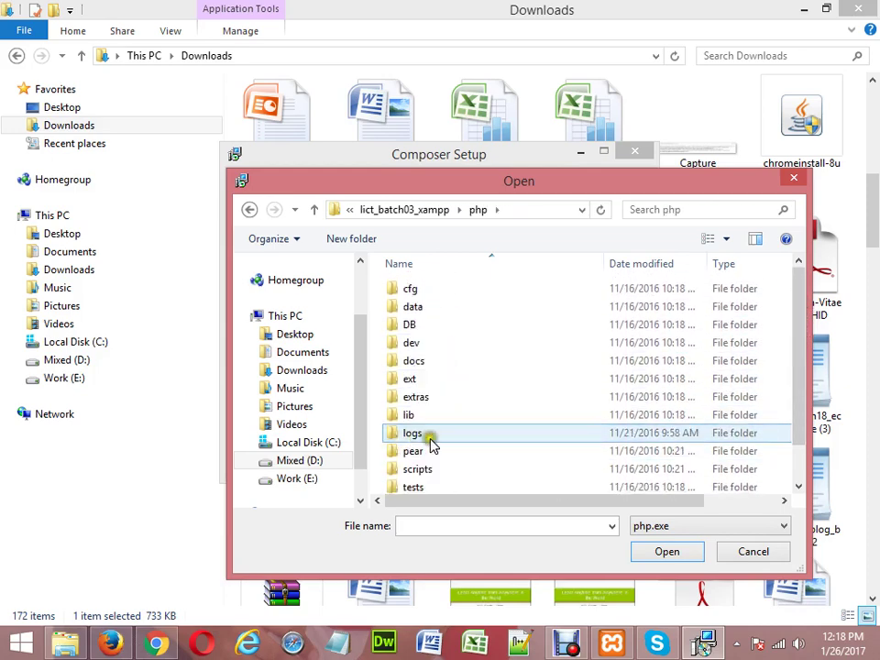
drag(801, 363, 786, 448)
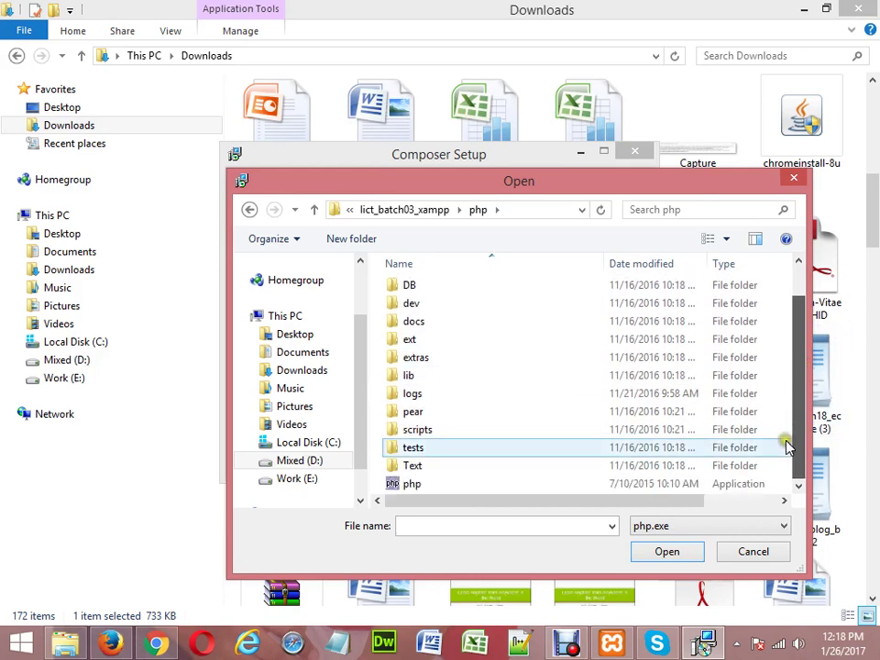
double_click(412, 483)
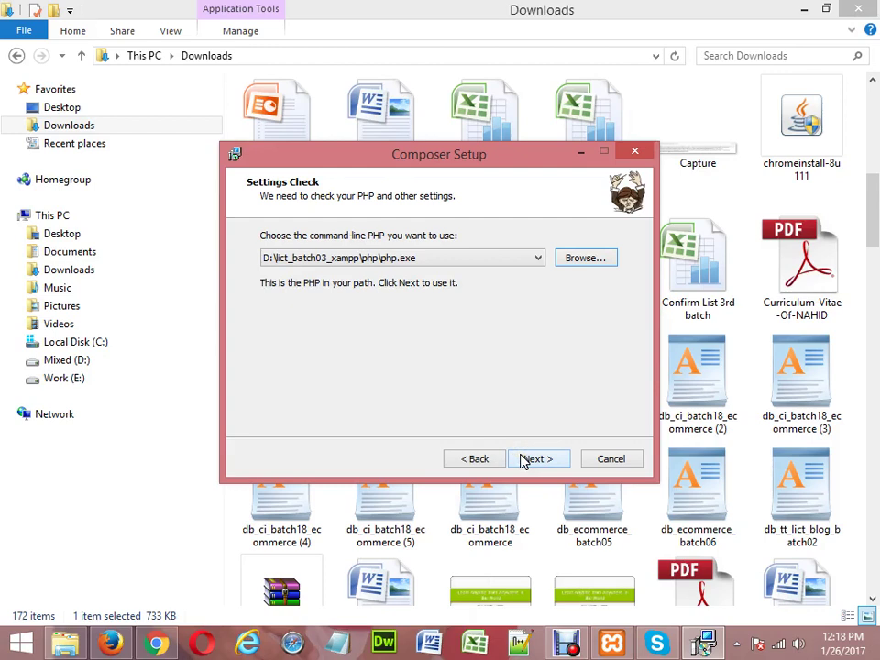
click(523, 459)
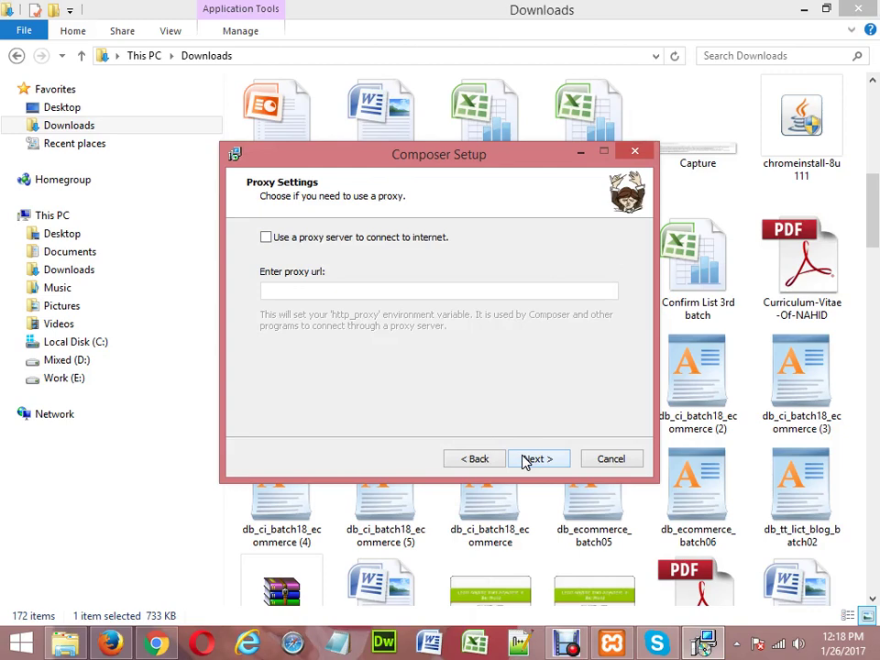
Install Composer without a proxy server and finish the setup without viewing the online documentation.
click(525, 459)
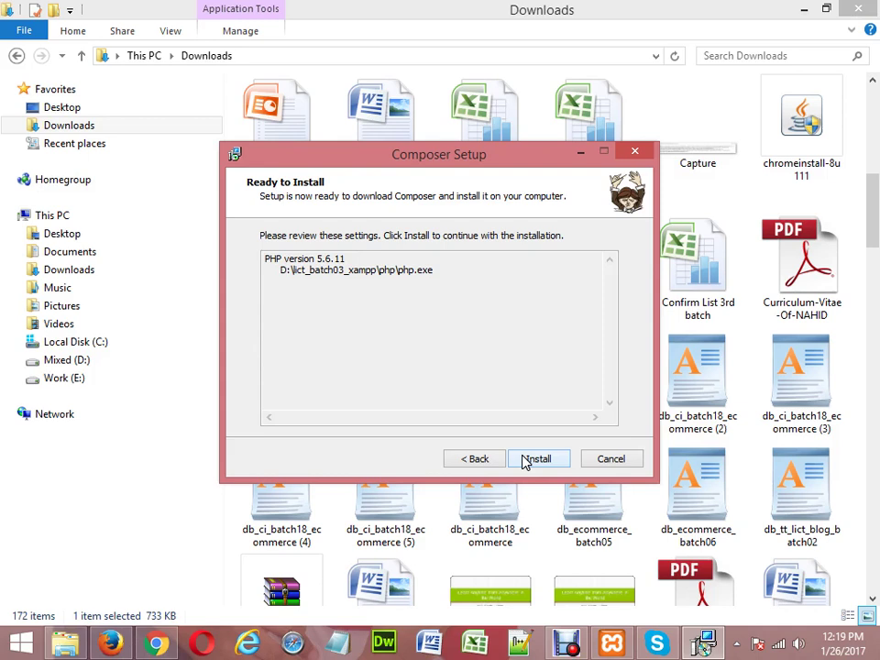
click(523, 460)
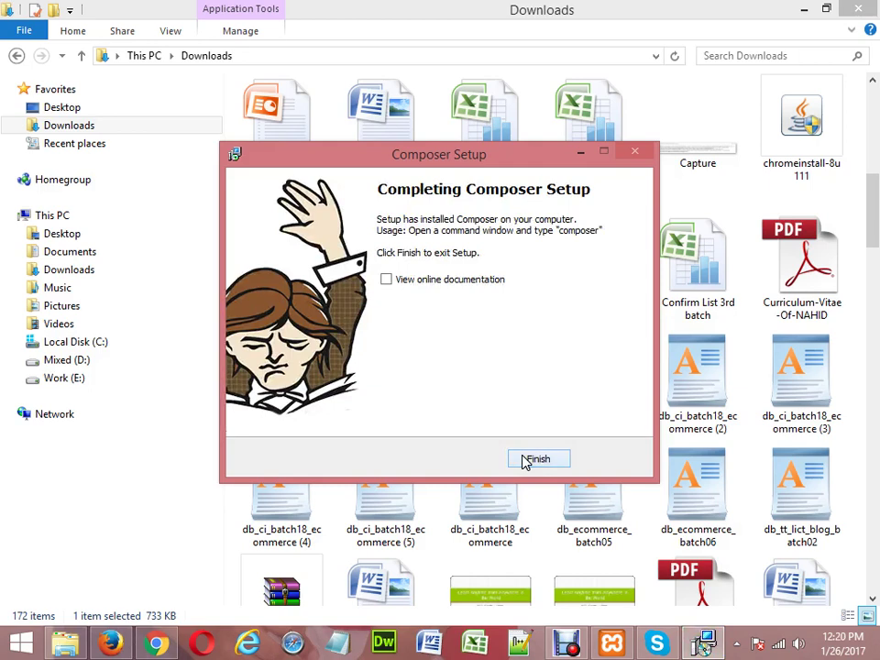
click(537, 459)
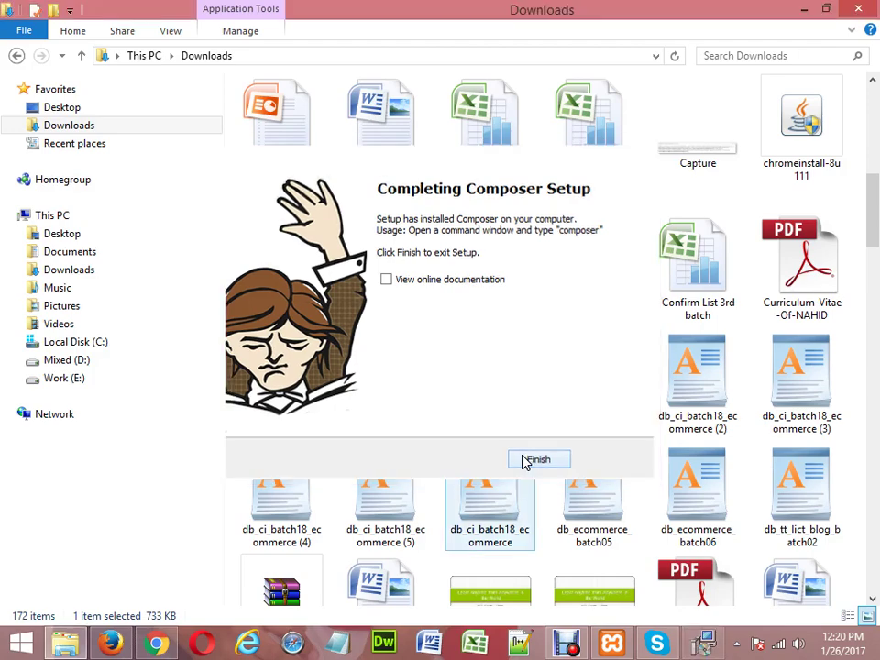
Open the htdocs folder inside lict_batch03_xampp by way of the XAMPP Control Panel and maximize its window.
click(797, 11)
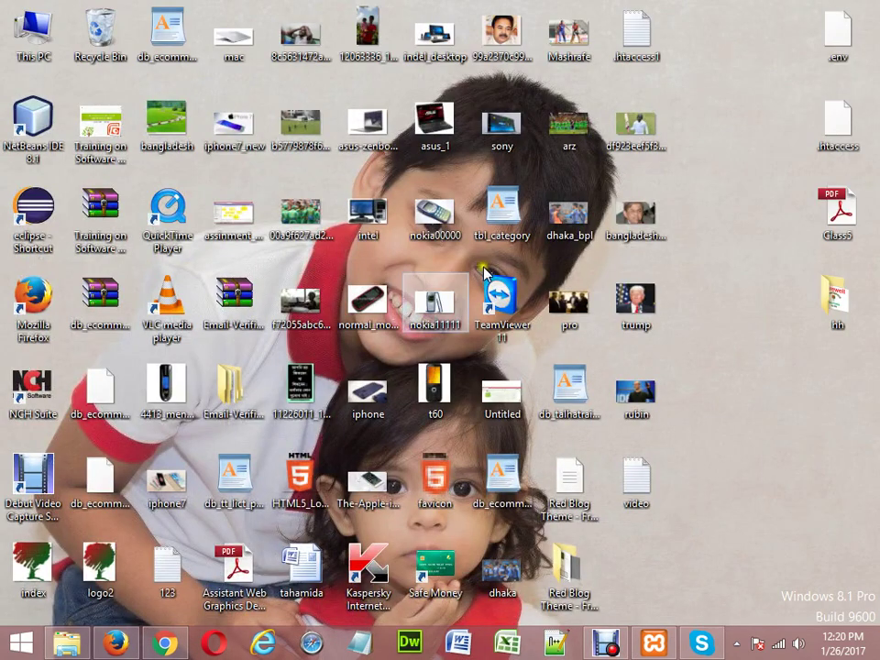
click(653, 642)
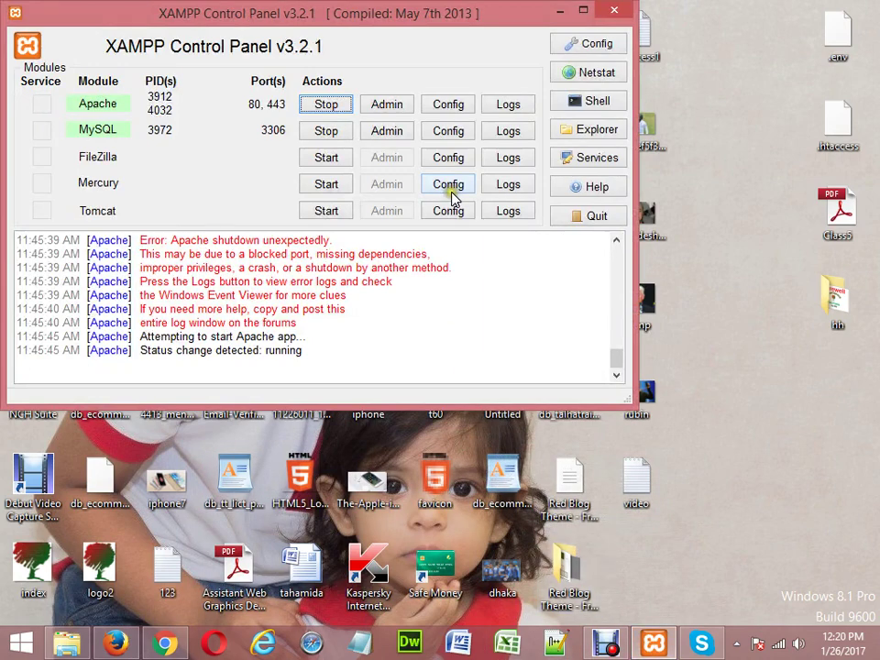
click(596, 131)
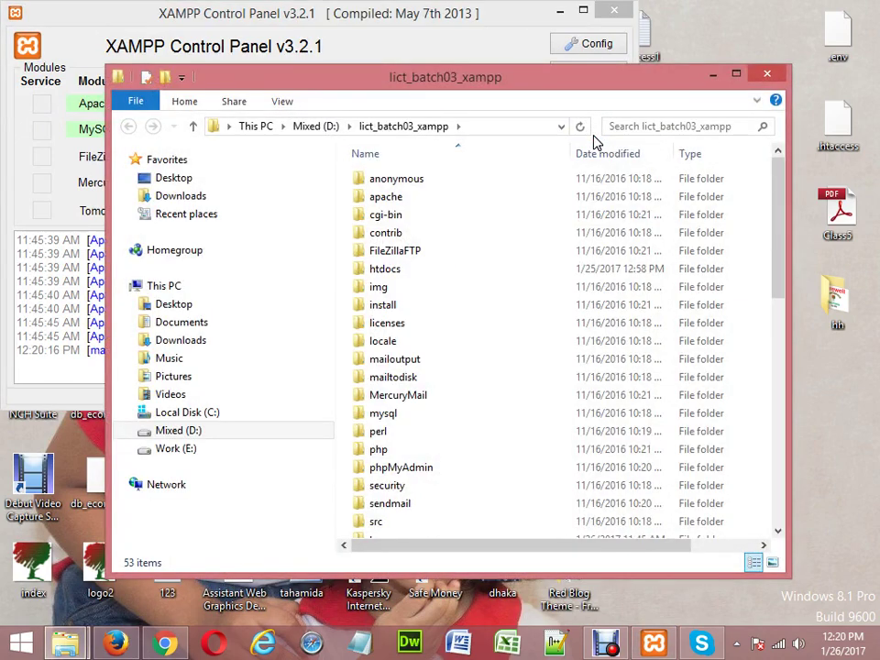
click(332, 126)
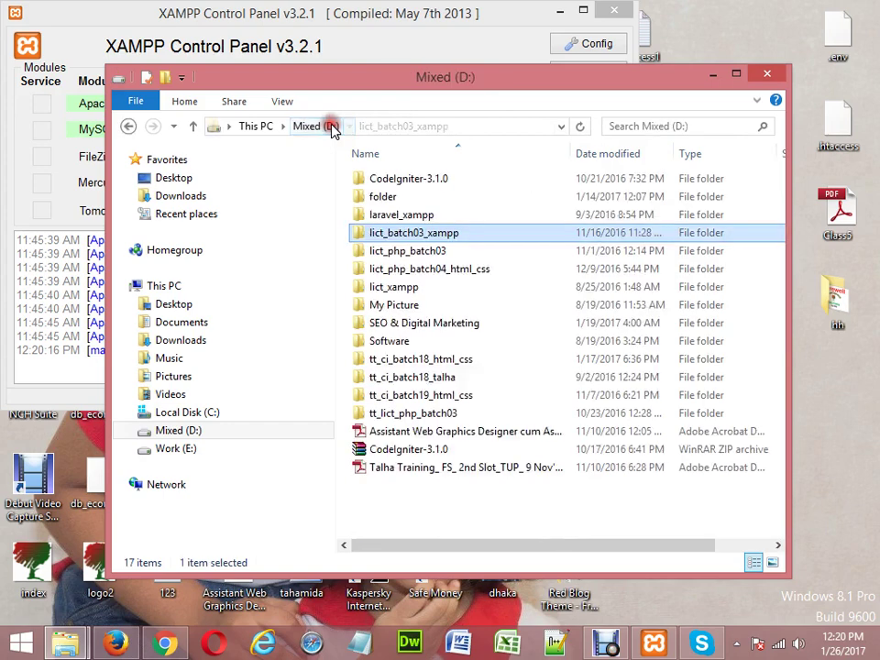
double_click(434, 233)
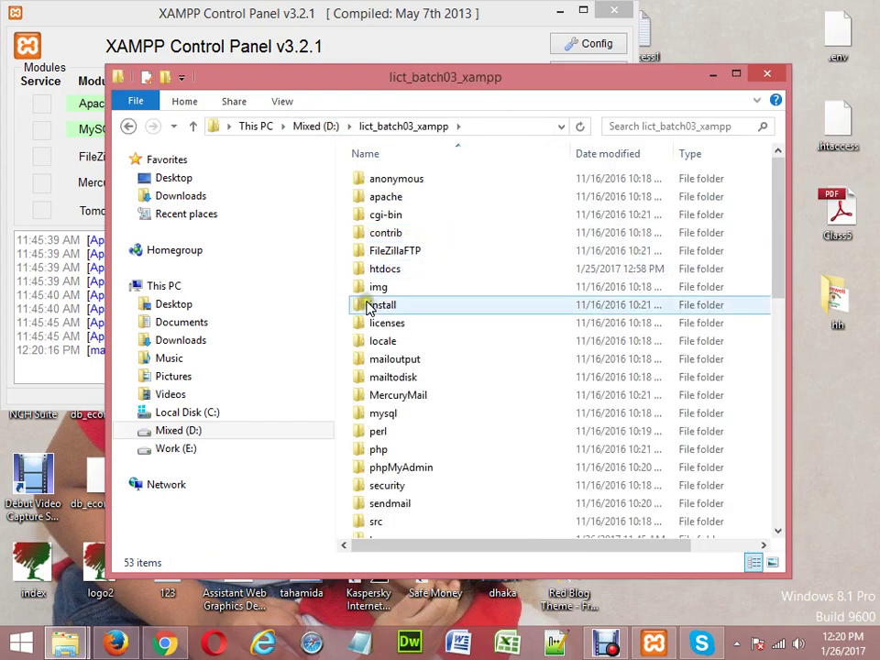
double_click(409, 272)
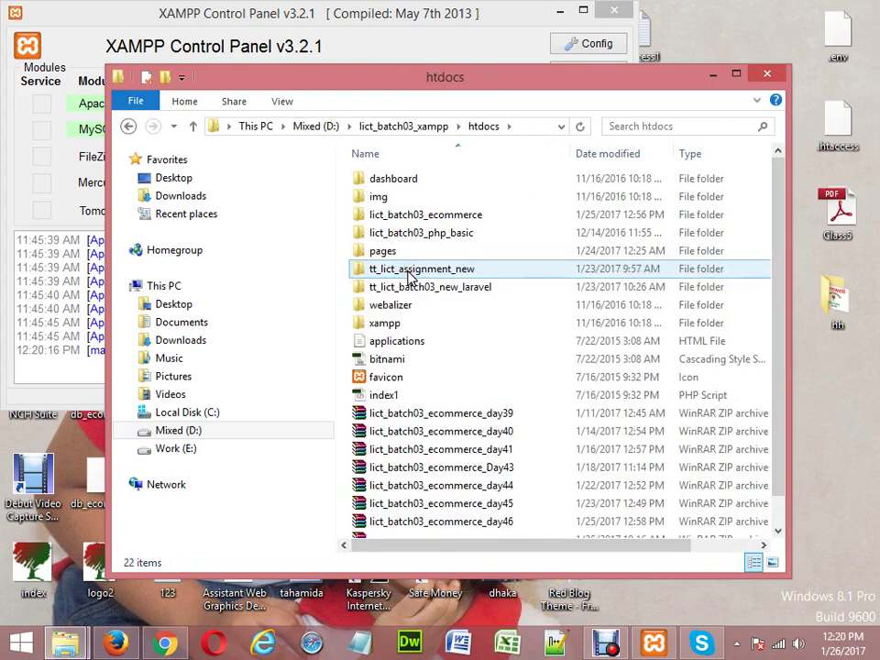
click(734, 75)
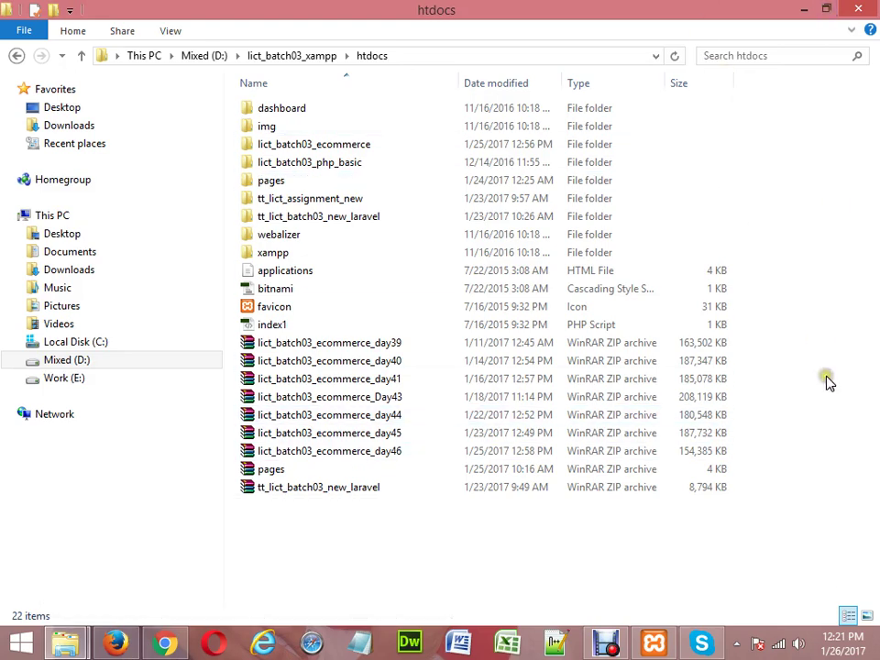
Open a command window in the htdocs folder.
right_click(413, 568)
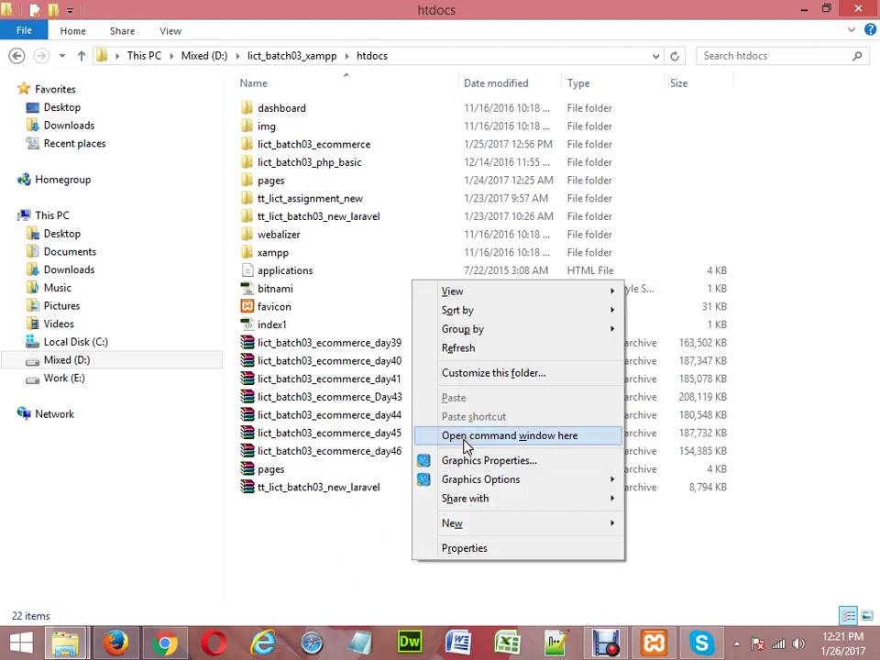
click(361, 530)
right_click(362, 530)
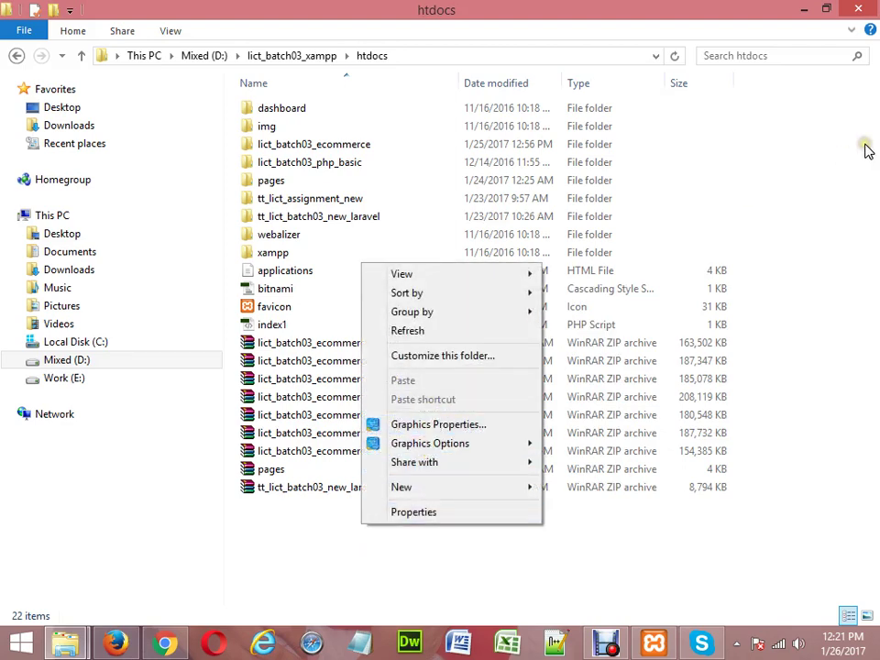
click(865, 146)
right_click(774, 149)
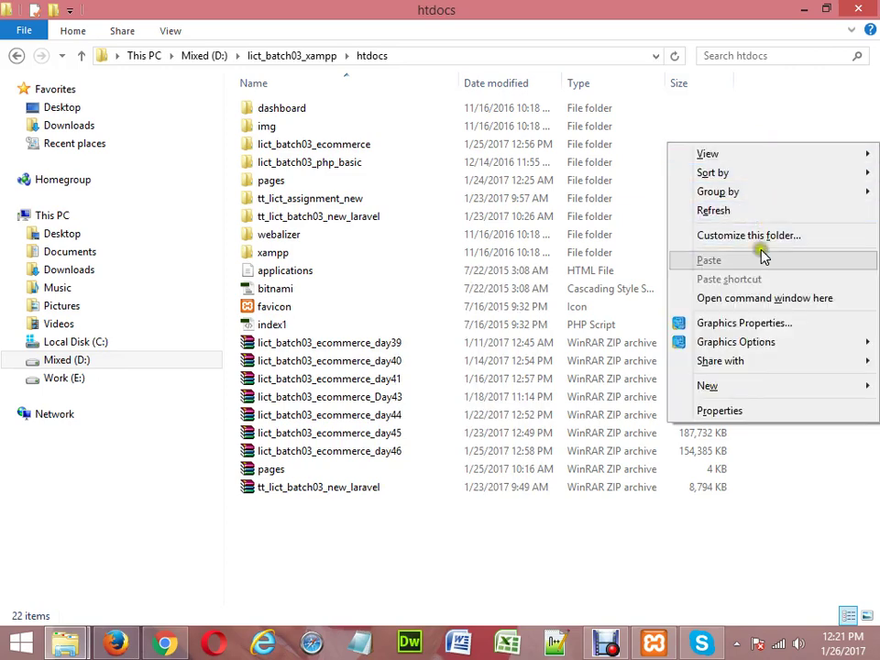
click(756, 299)
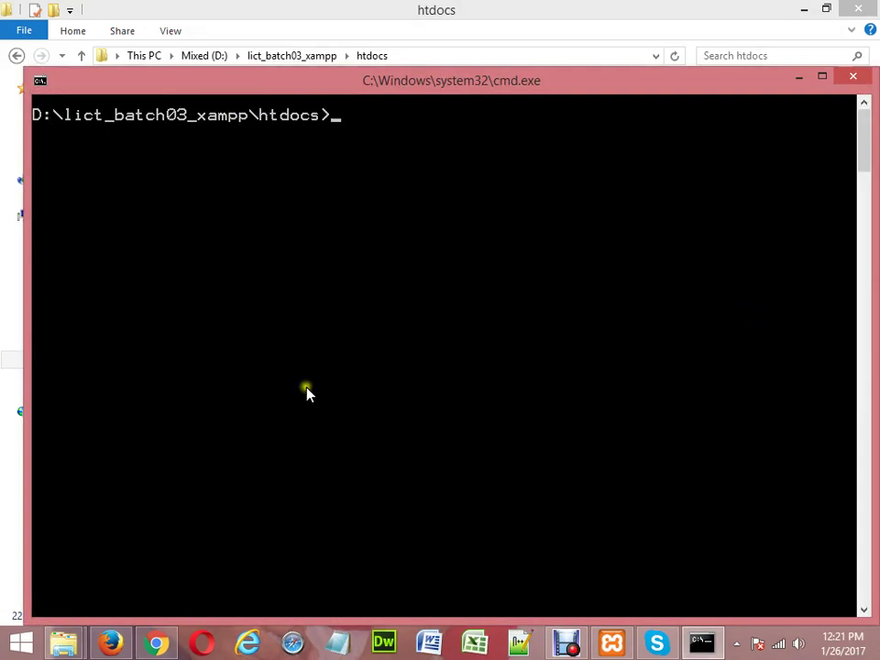
Switch to the TalhaTraining live class in Chrome, allow camera and microphone access, start the conference and minimize the browser.
click(158, 643)
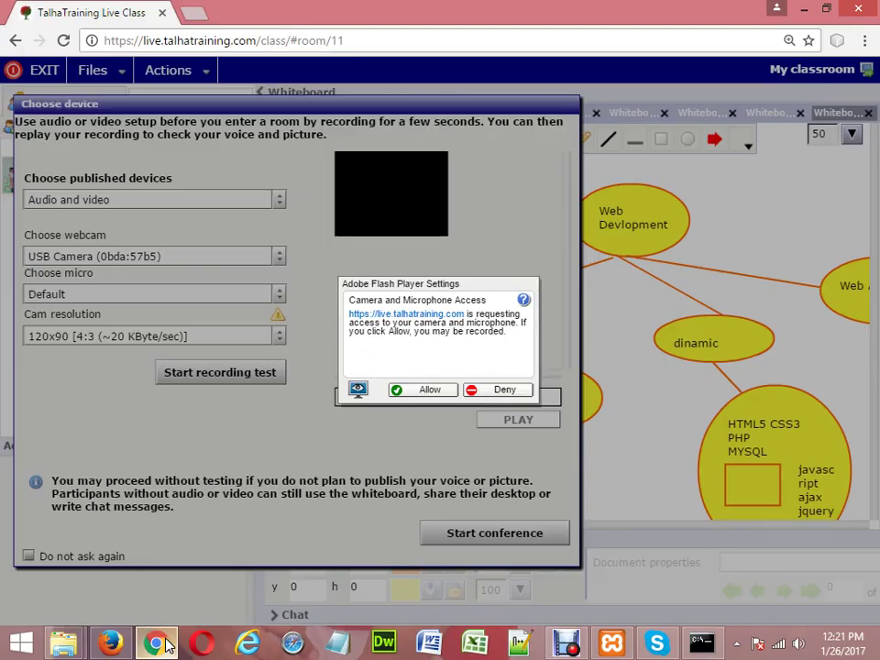
click(441, 389)
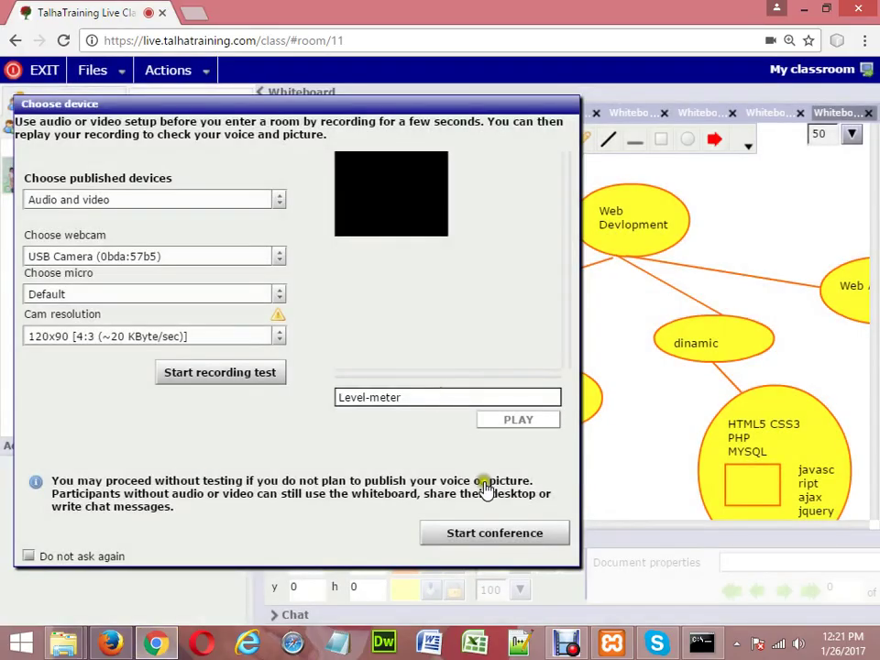
click(486, 532)
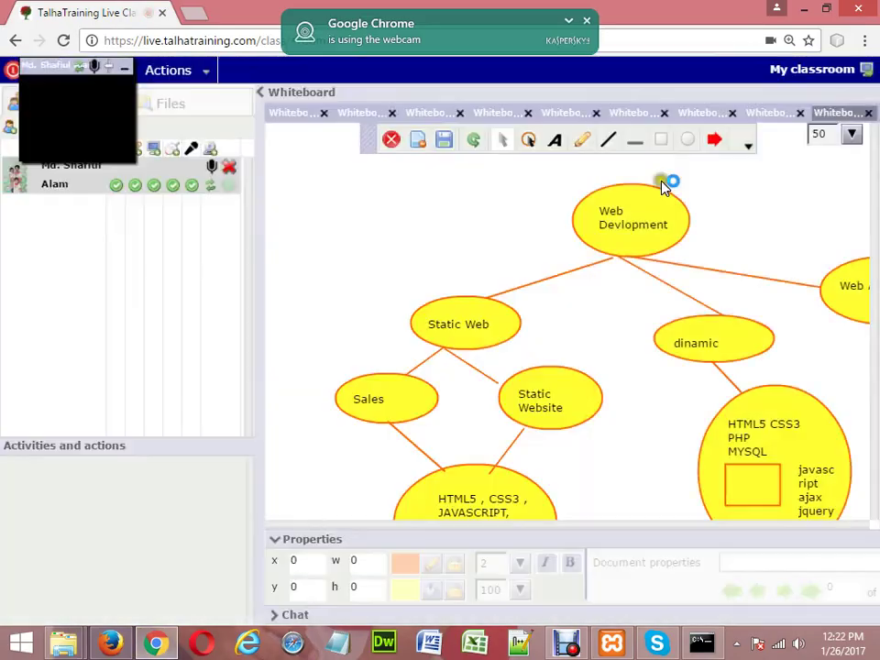
click(802, 10)
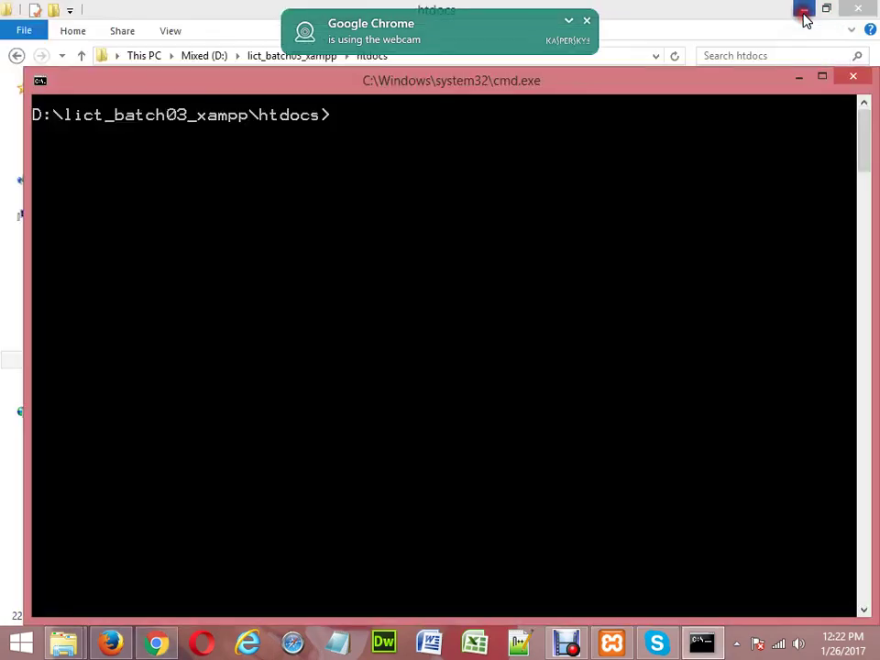
Switch to the Laravel 5.4 installation page in Firefox and examine the package and project name in the Composer create-project command.
click(799, 79)
key(super+c)
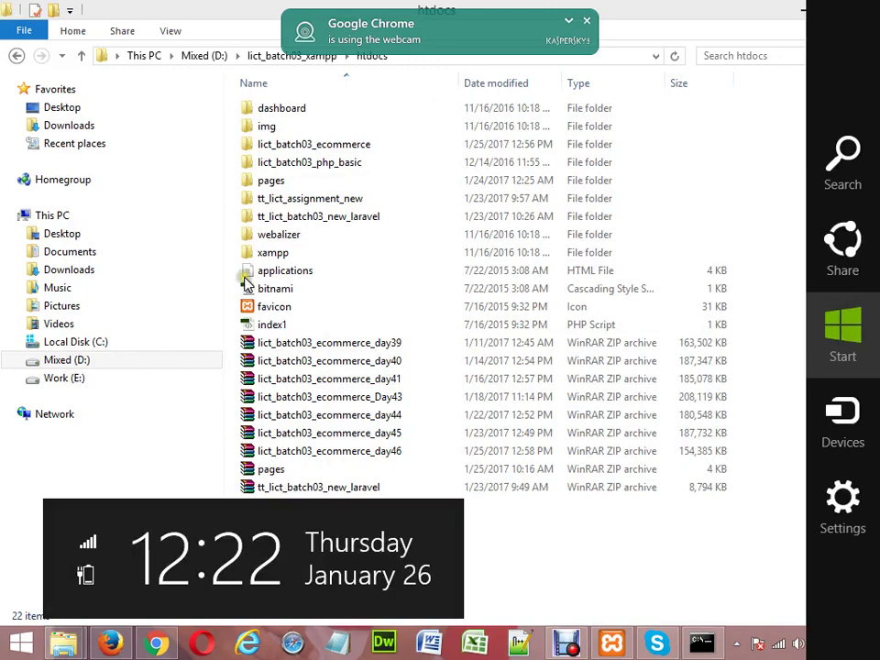
click(110, 644)
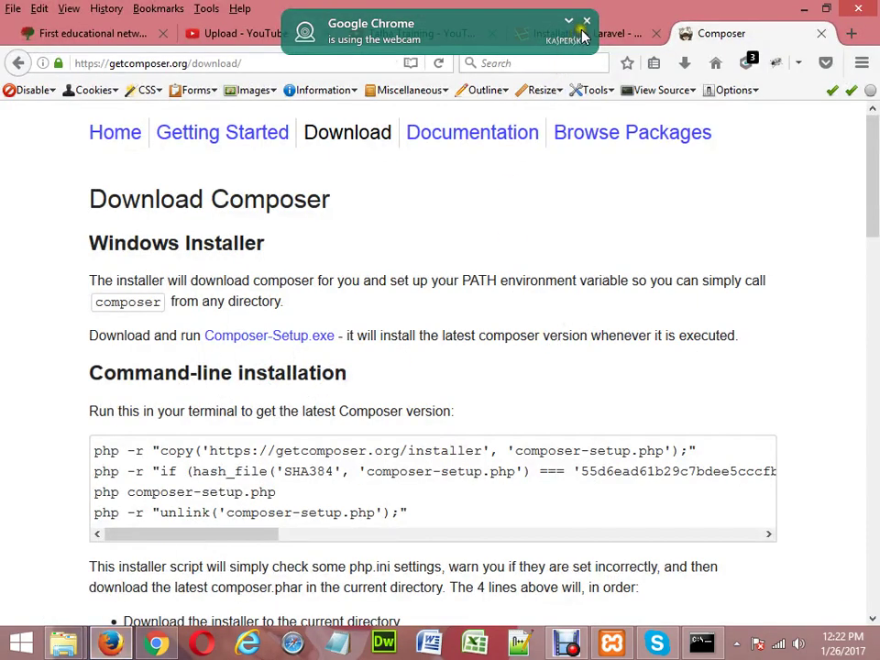
click(577, 33)
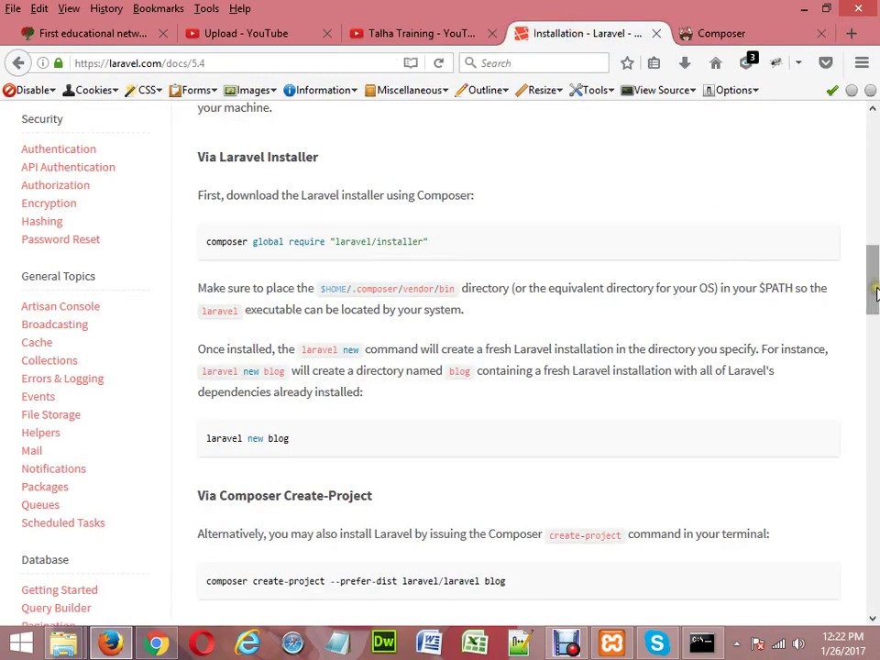
drag(875, 291, 875, 330)
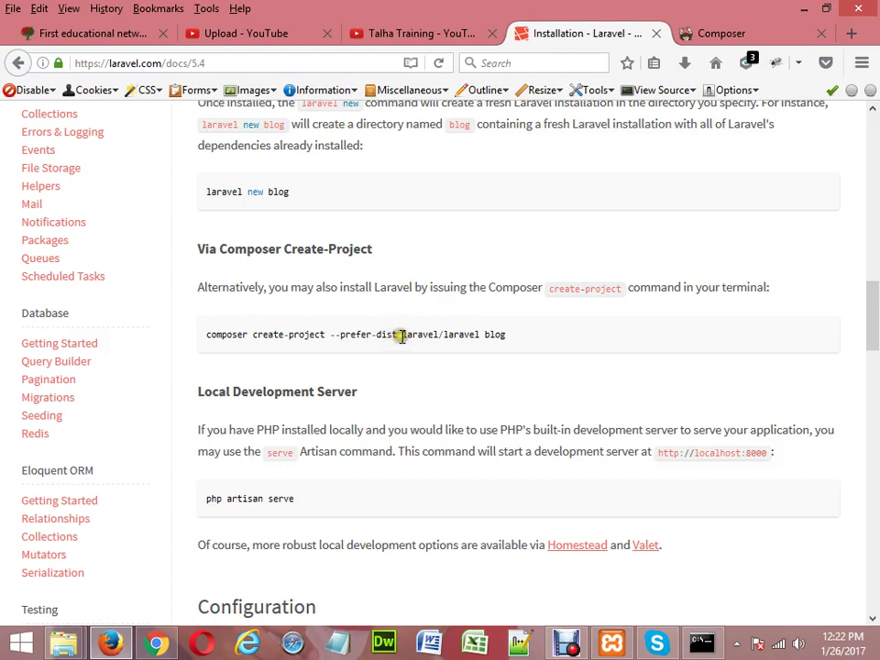
drag(401, 334, 480, 336)
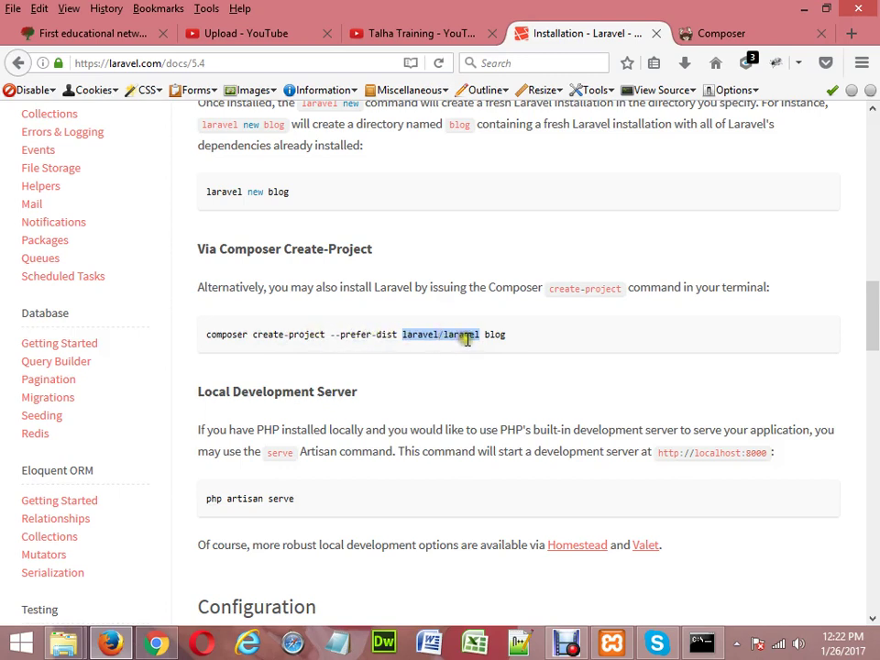
double_click(502, 337)
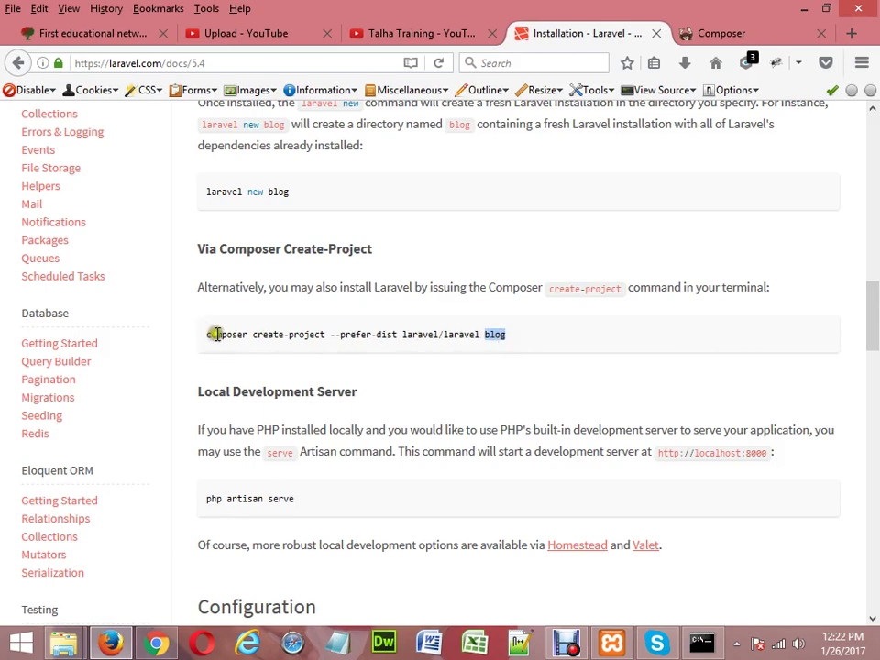
drag(872, 343, 871, 294)
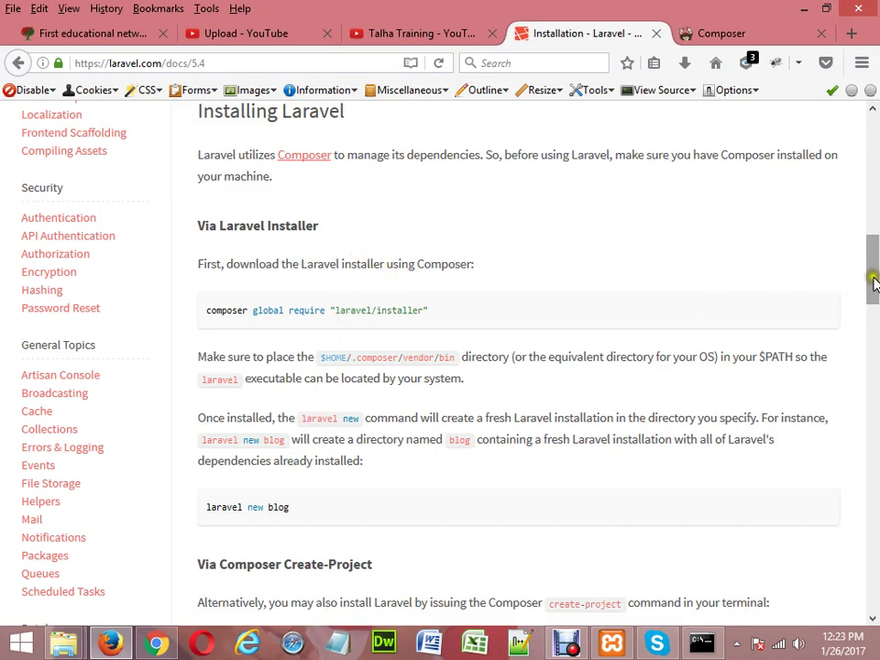
drag(871, 281, 873, 317)
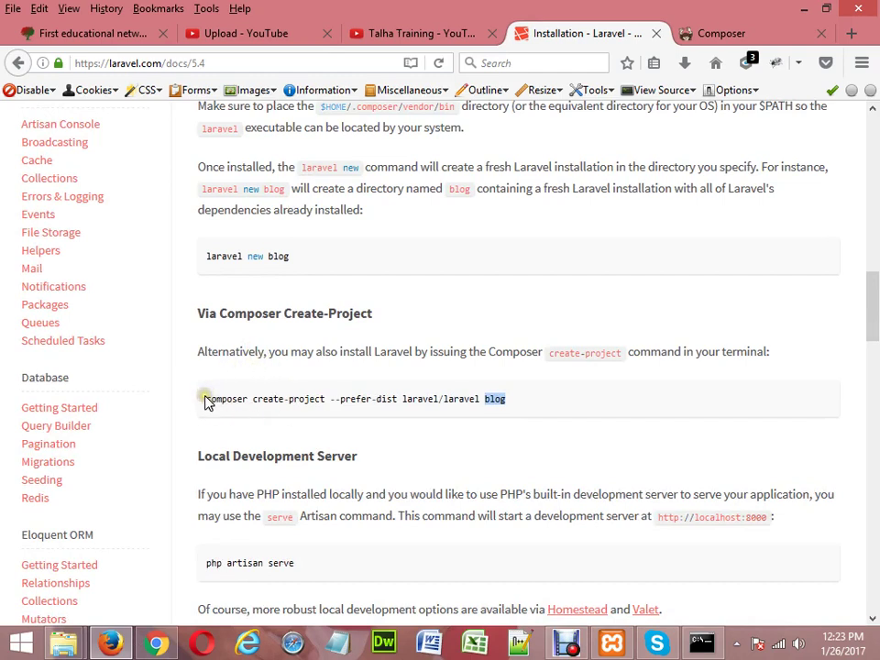
Copy the command "composer create-project --prefer-dist laravel/laravel blog" from the Laravel documentation and paste it at the htdocs command prompt.
drag(208, 399, 497, 400)
right_click(498, 401)
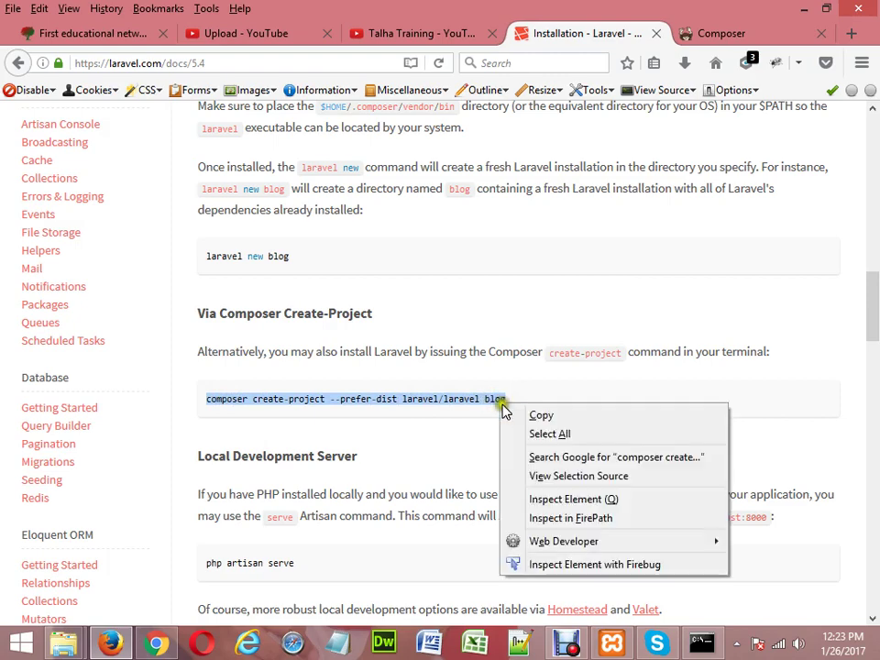
click(514, 411)
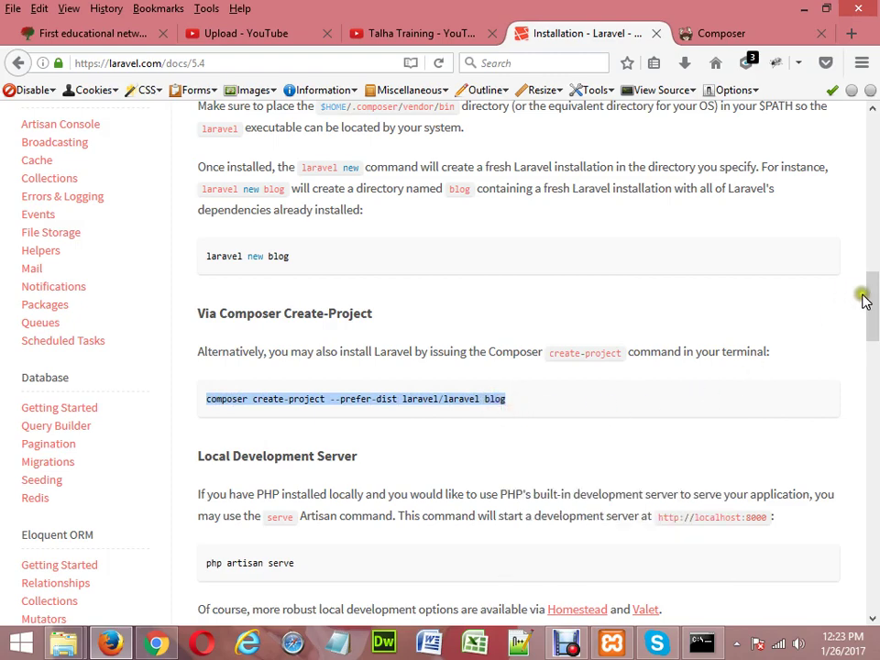
mouse_move(867, 297)
mouse_down()
mouse_move(874, 567)
mouse_move(875, 285)
mouse_up()
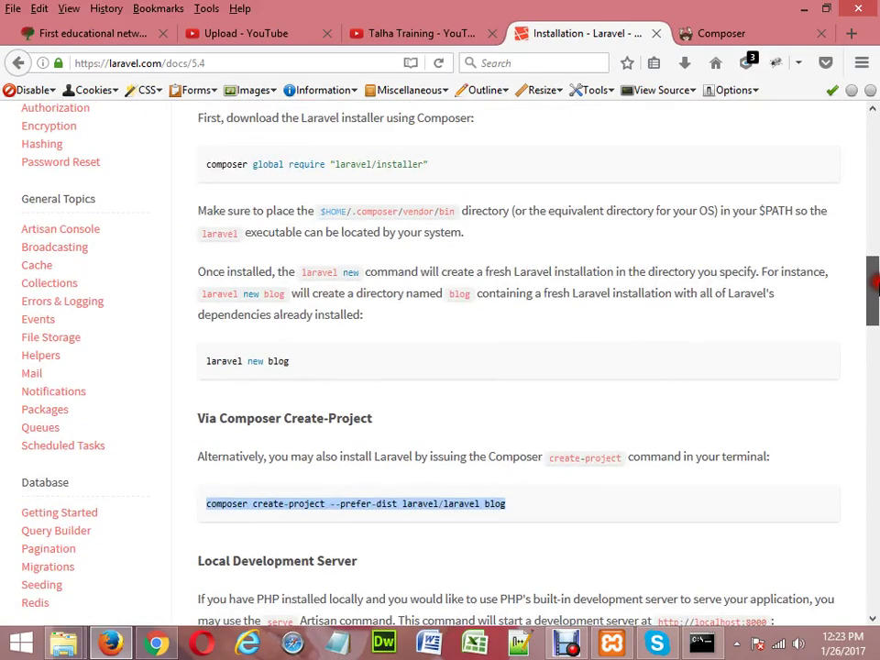
mouse_move(878, 1)
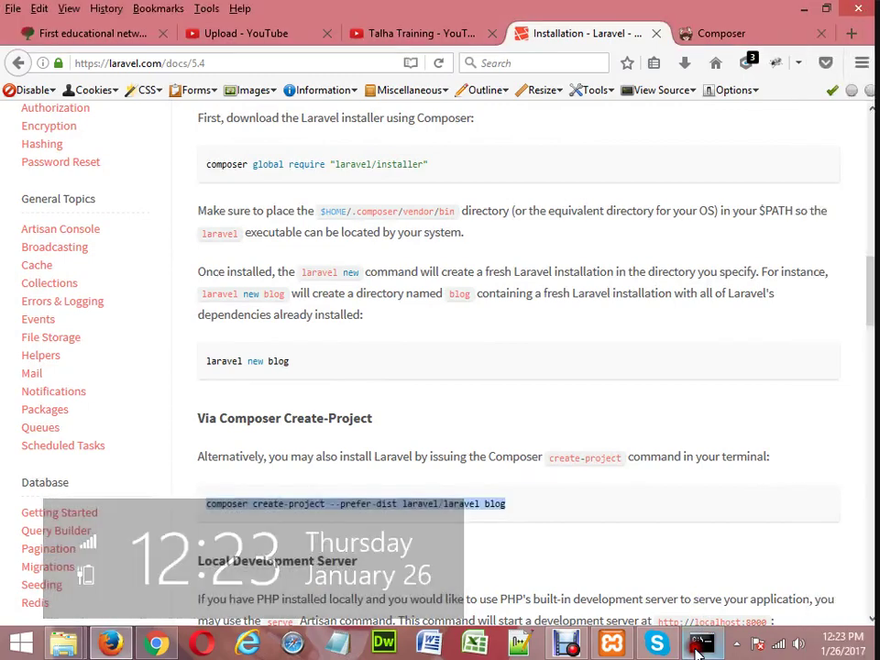
click(696, 647)
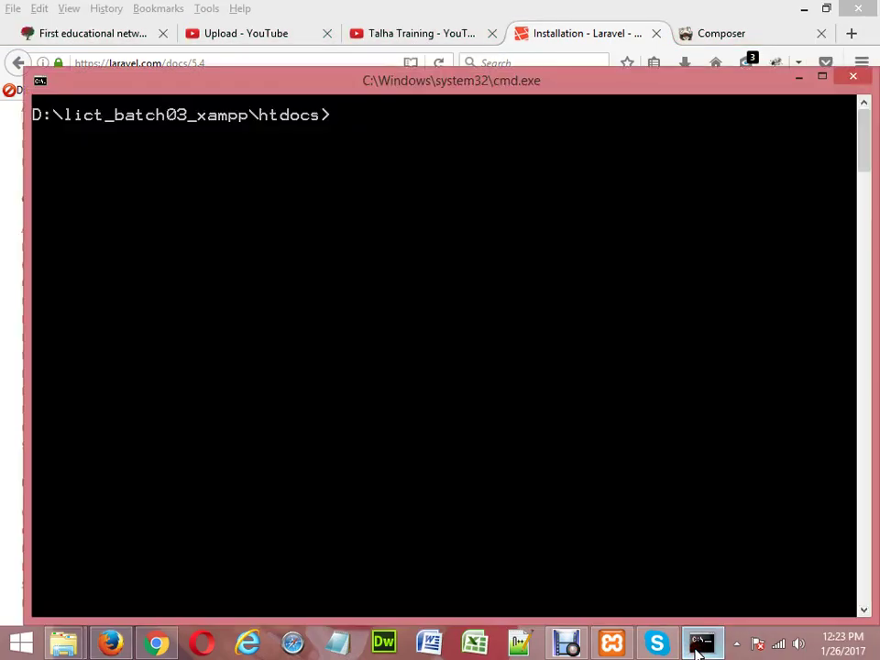
right_click(337, 121)
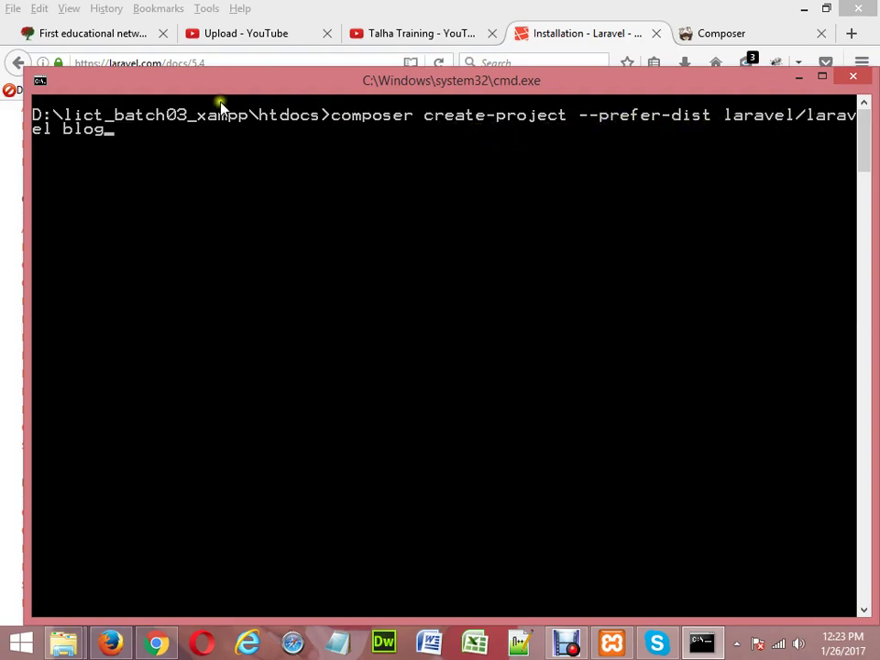
Replace the project name blog with laravel_seip_php_batch41 in the create-project command and run it.
key(BackSpace)
key(BackSpace)
key(BackSpace)
key(BackSpace)
text(laravel)
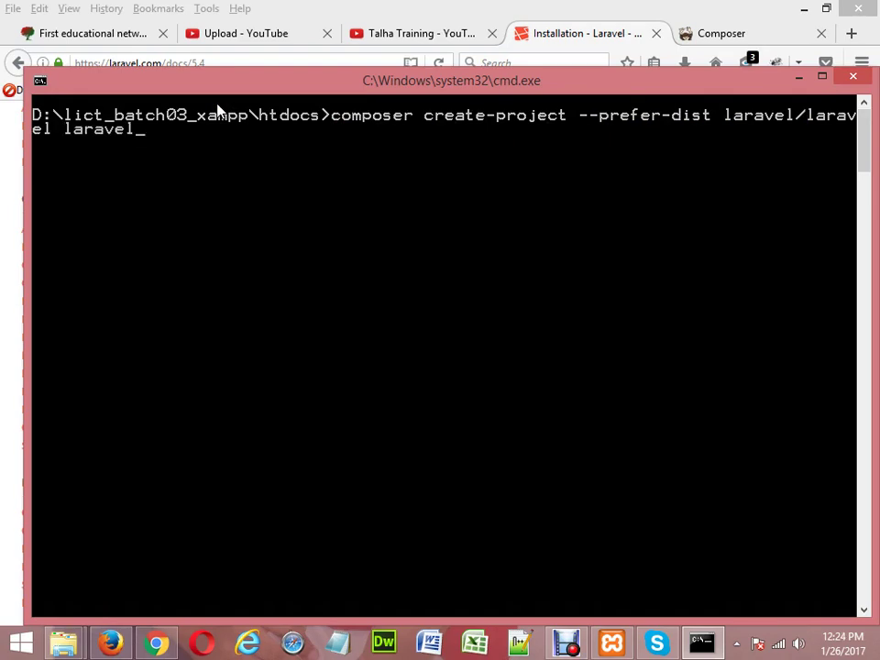
text(_seip_php_batch41)
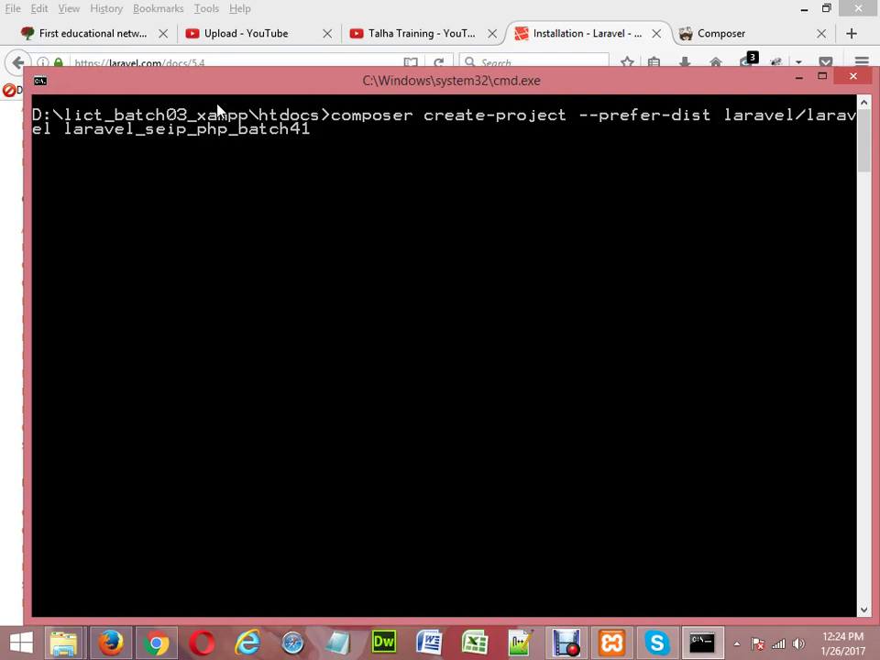
key(Return)
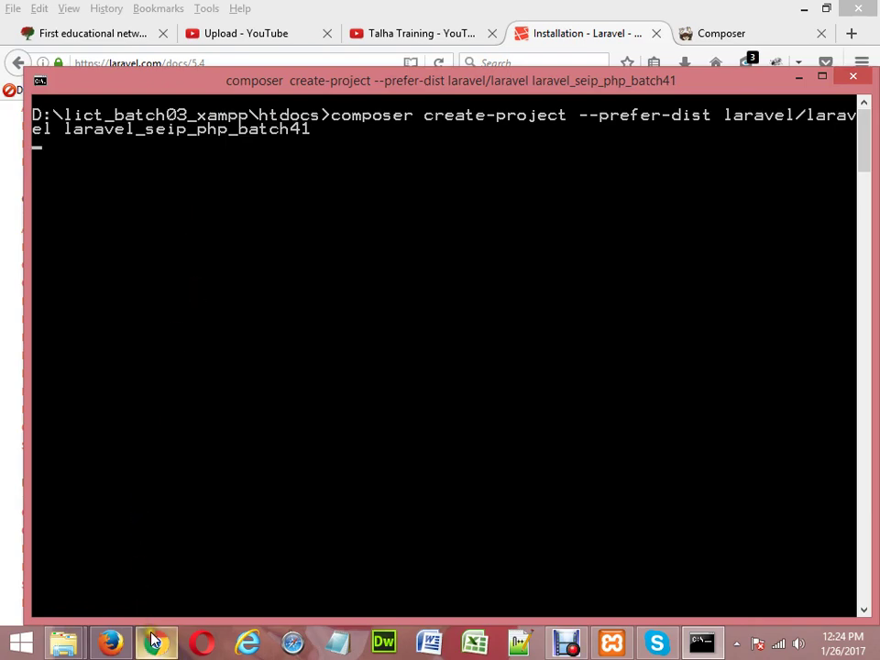
Switch to the live class in Chrome, show the View, Model and Controller diagram on Whiteboard 6 and widen the whiteboard area.
mouse_move(154, 647)
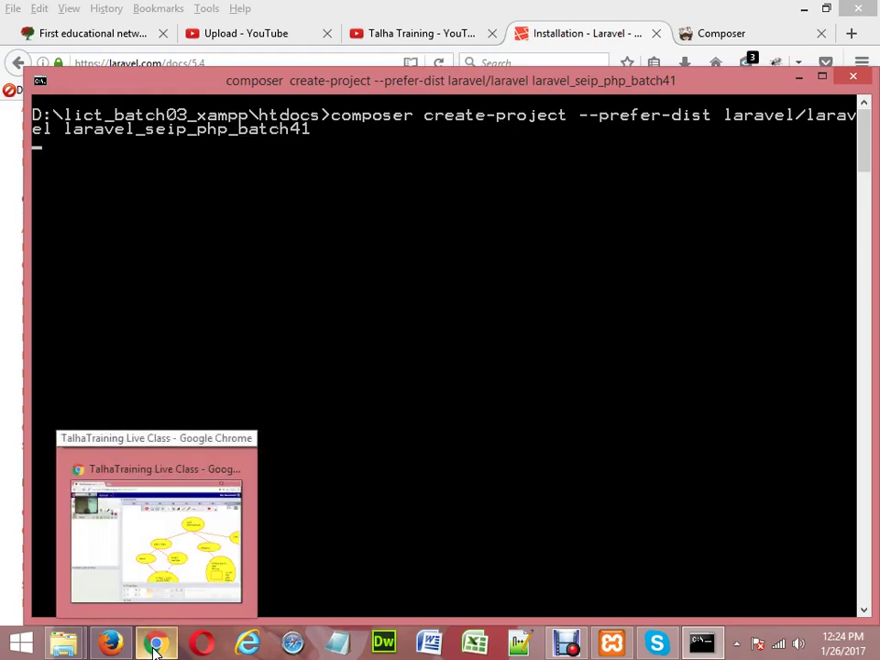
click(154, 646)
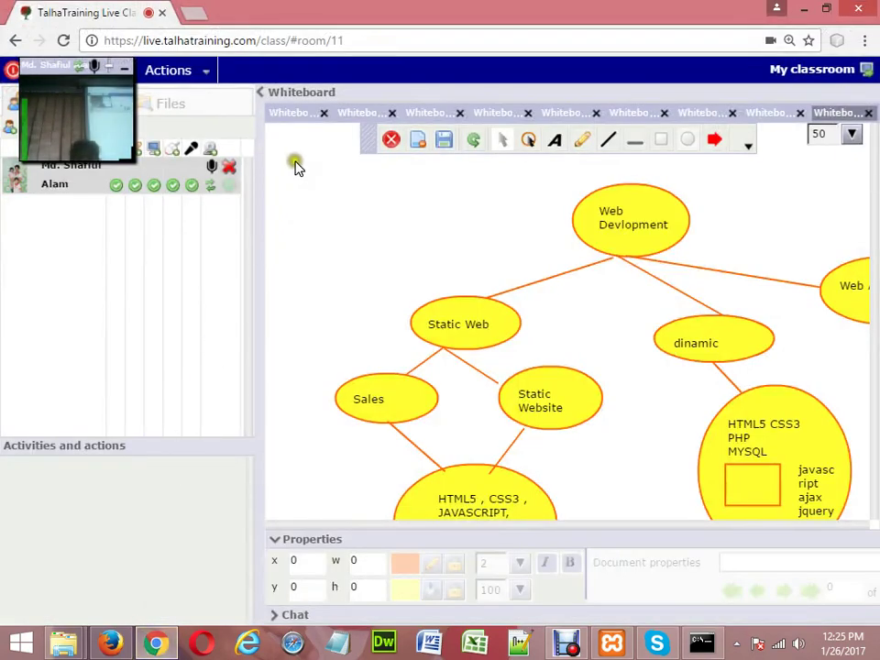
click(297, 119)
click(364, 119)
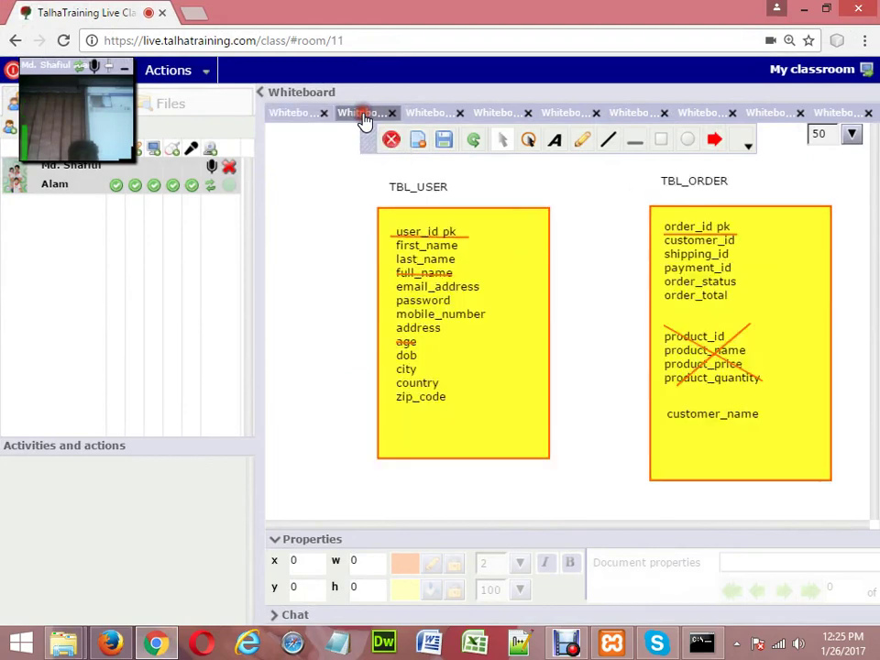
click(420, 120)
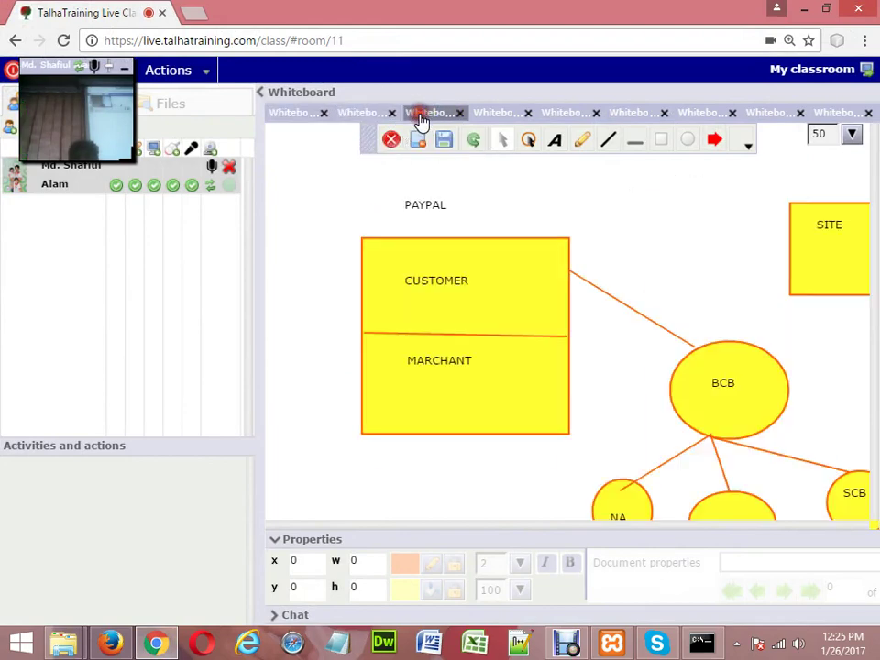
click(496, 117)
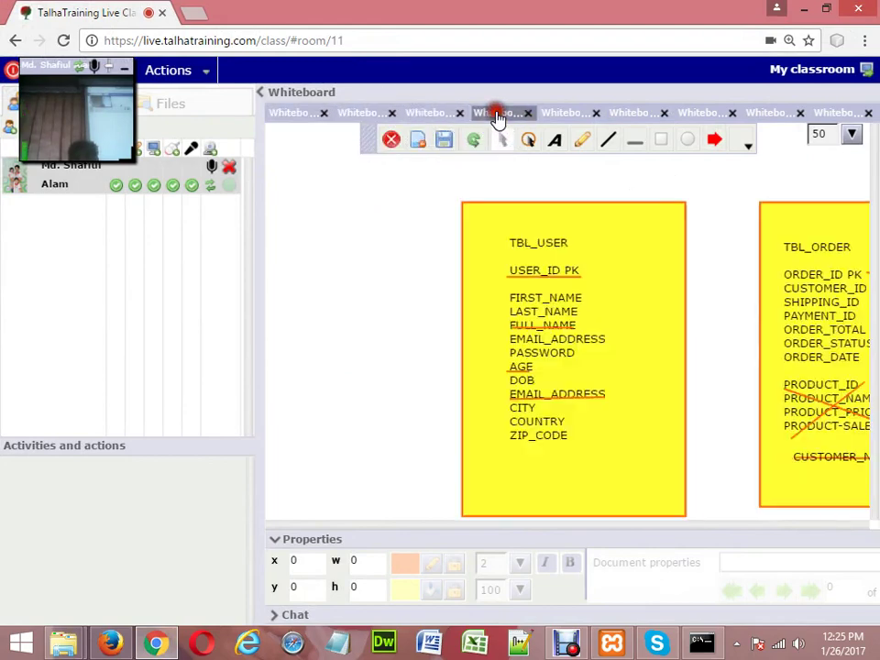
click(569, 114)
click(620, 116)
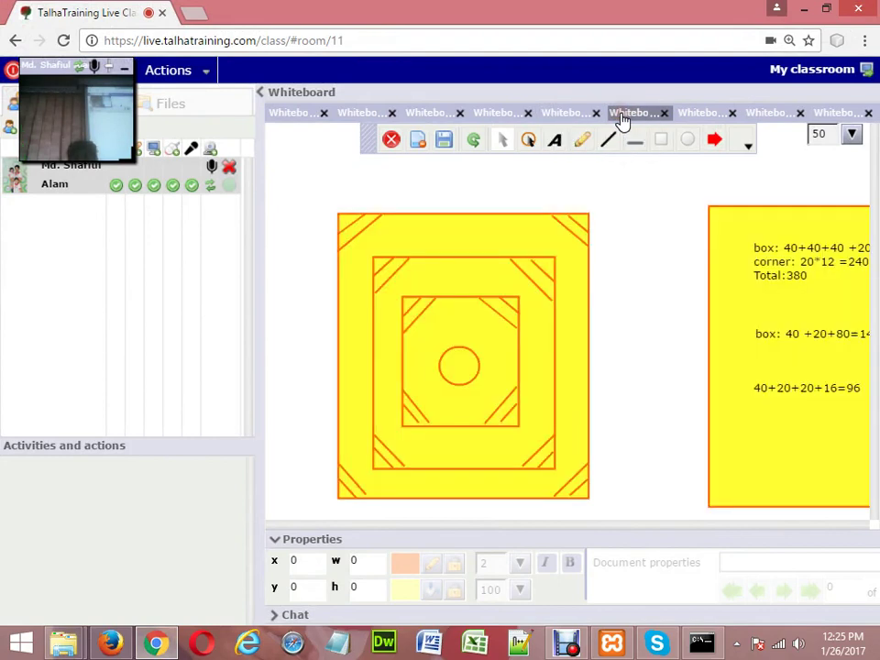
click(698, 115)
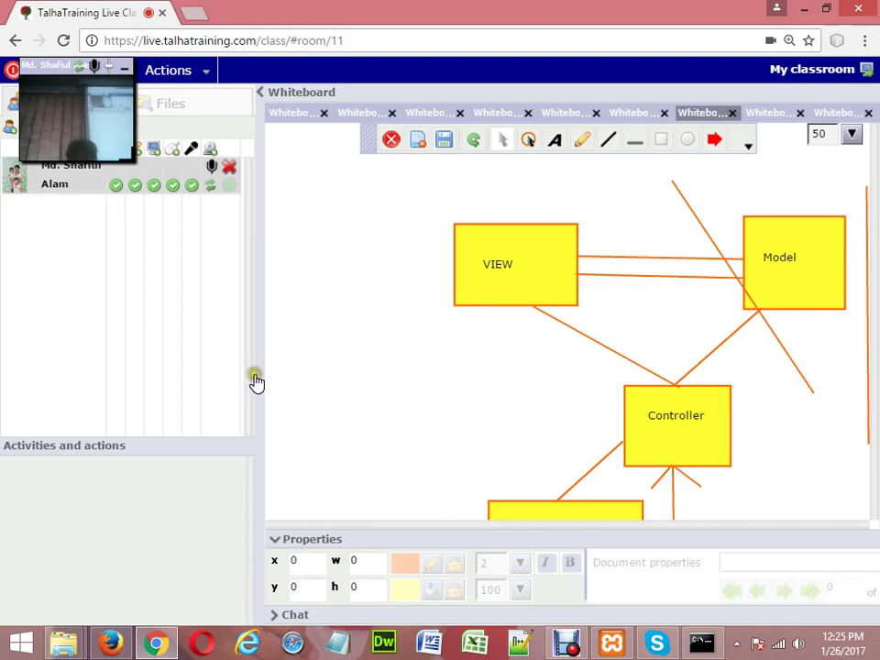
click(261, 98)
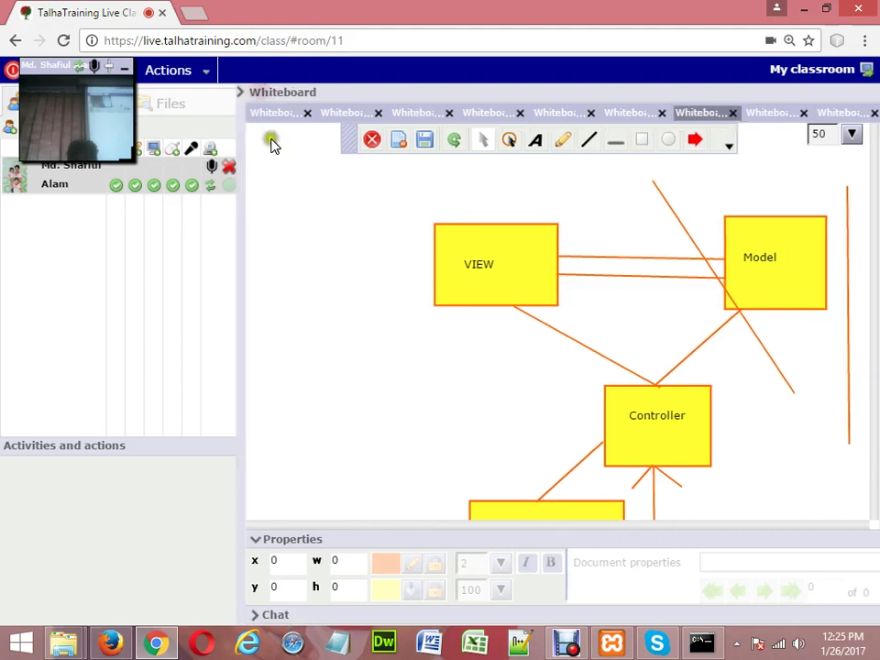
click(273, 145)
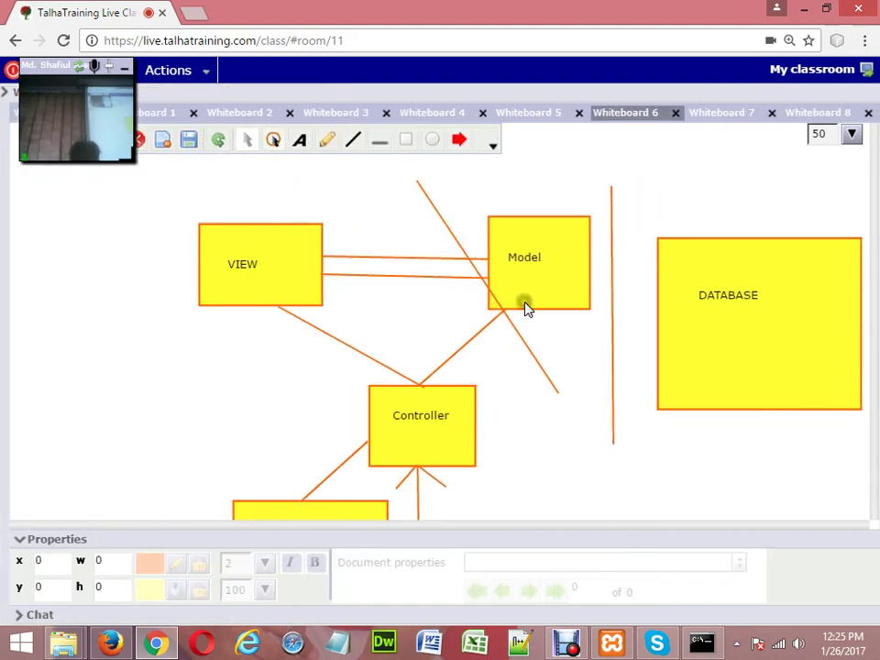